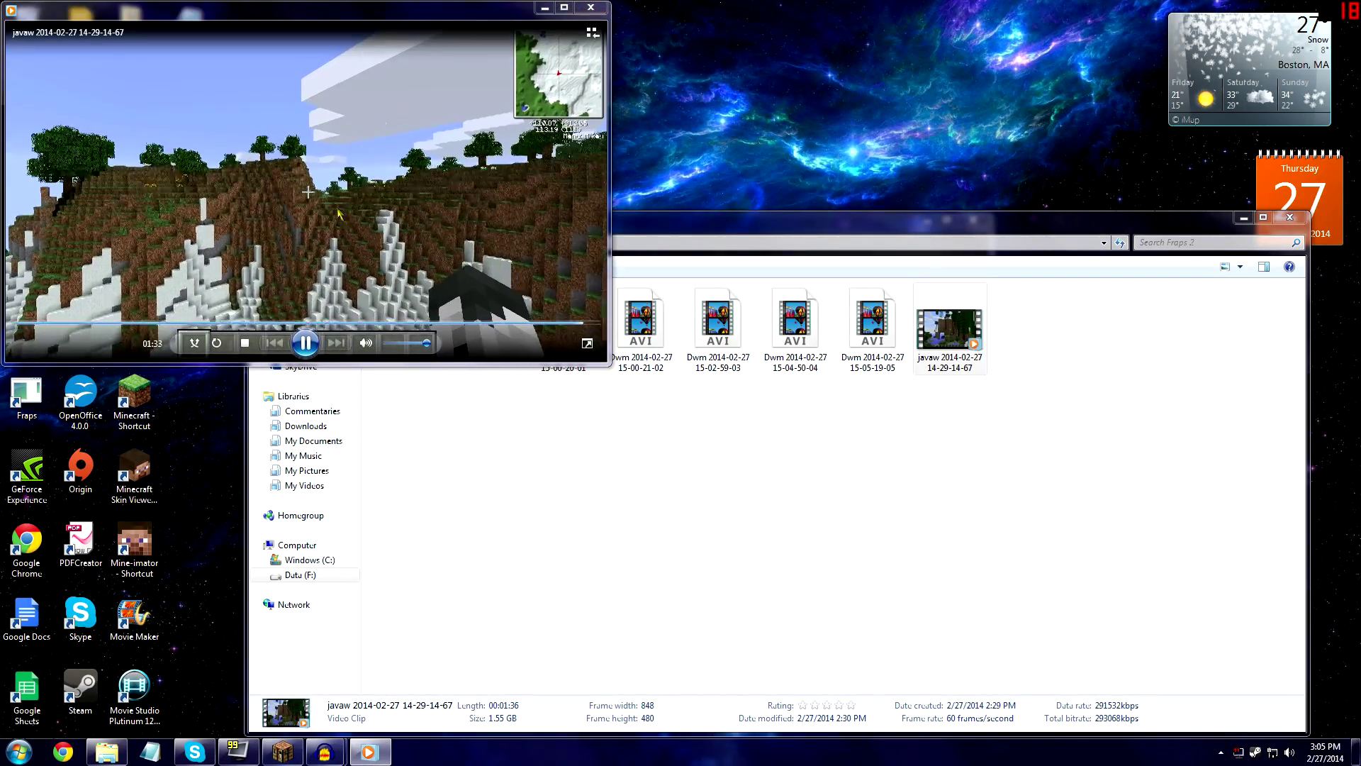
# Step: Close the playing Fraps clip and bring Minecraft back to the front
pyautogui.click(590, 9)
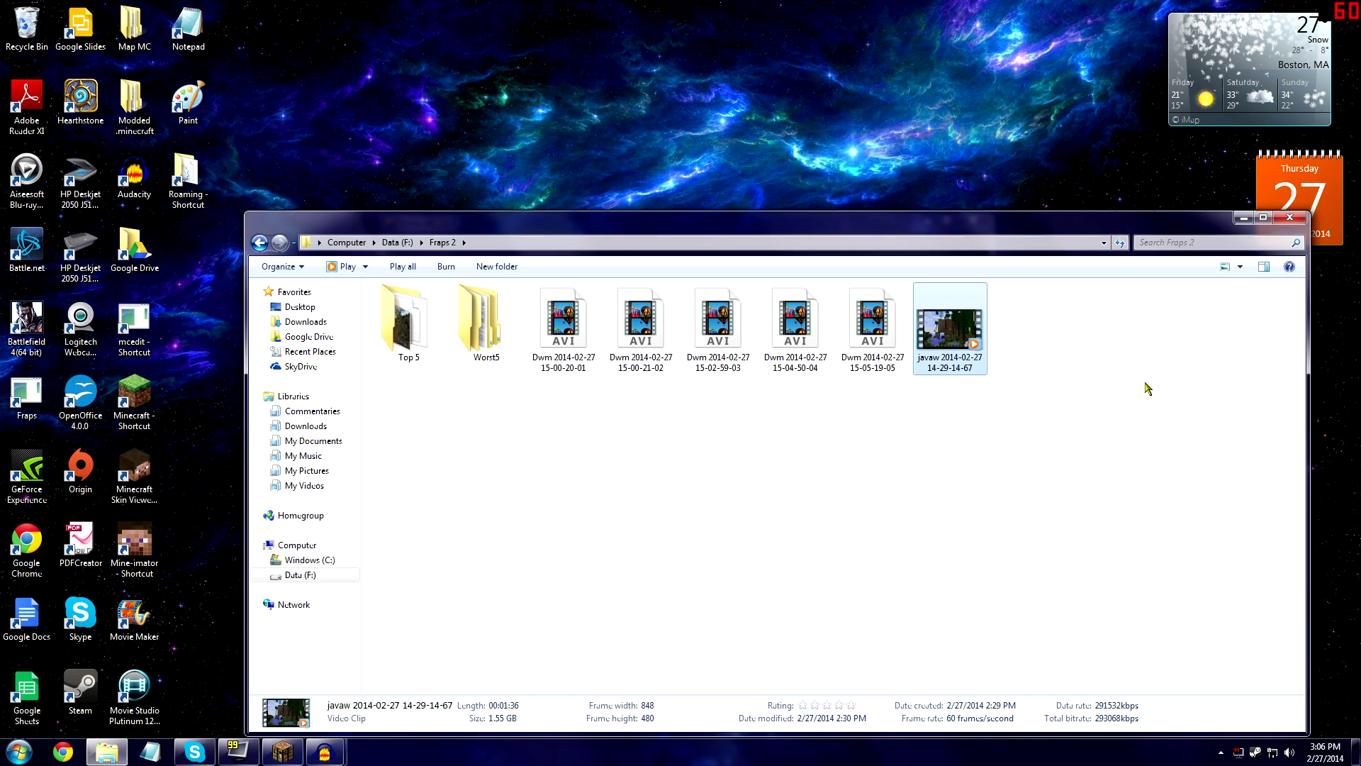
pyautogui.click(285, 756)
# Step: Resume Minecraft and walk the hillside past the yellow flower toward the large tree
pyautogui.click(731, 341)
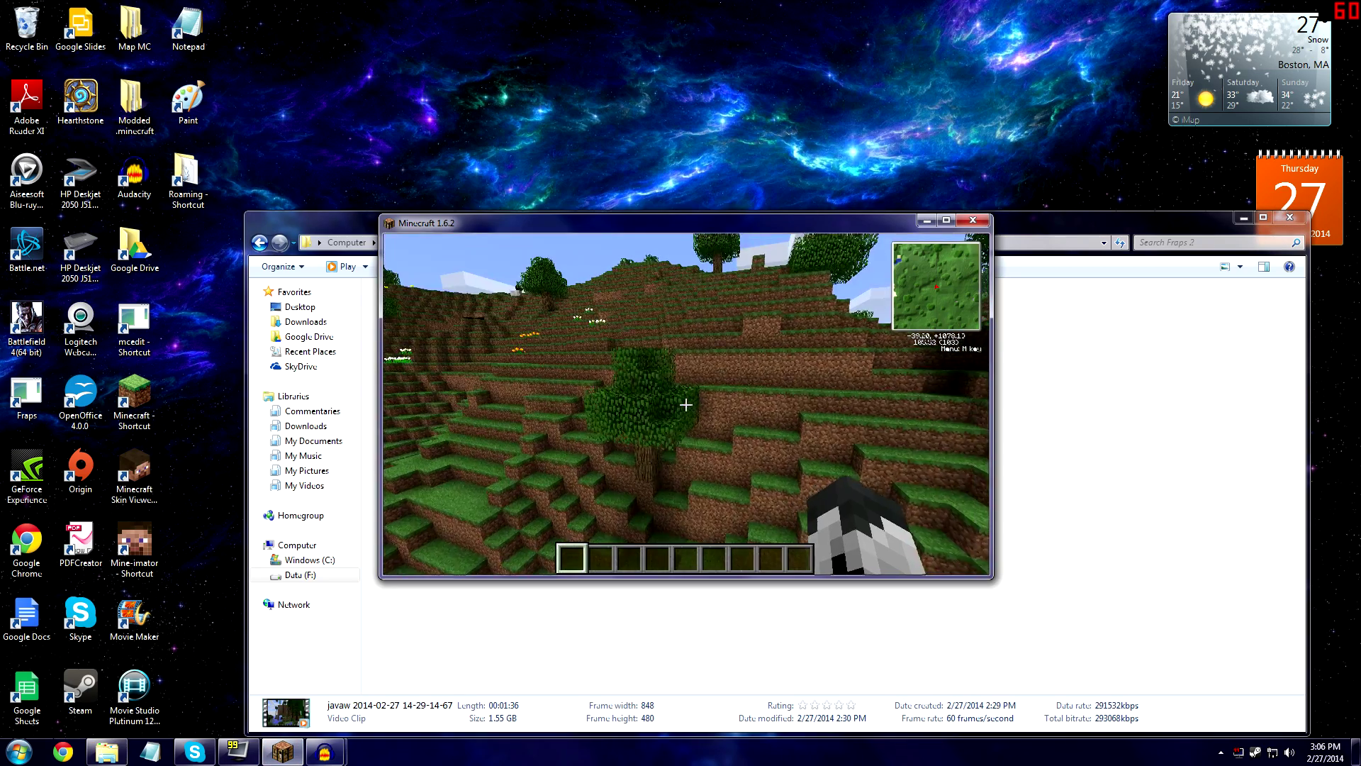
pyautogui.press('w')
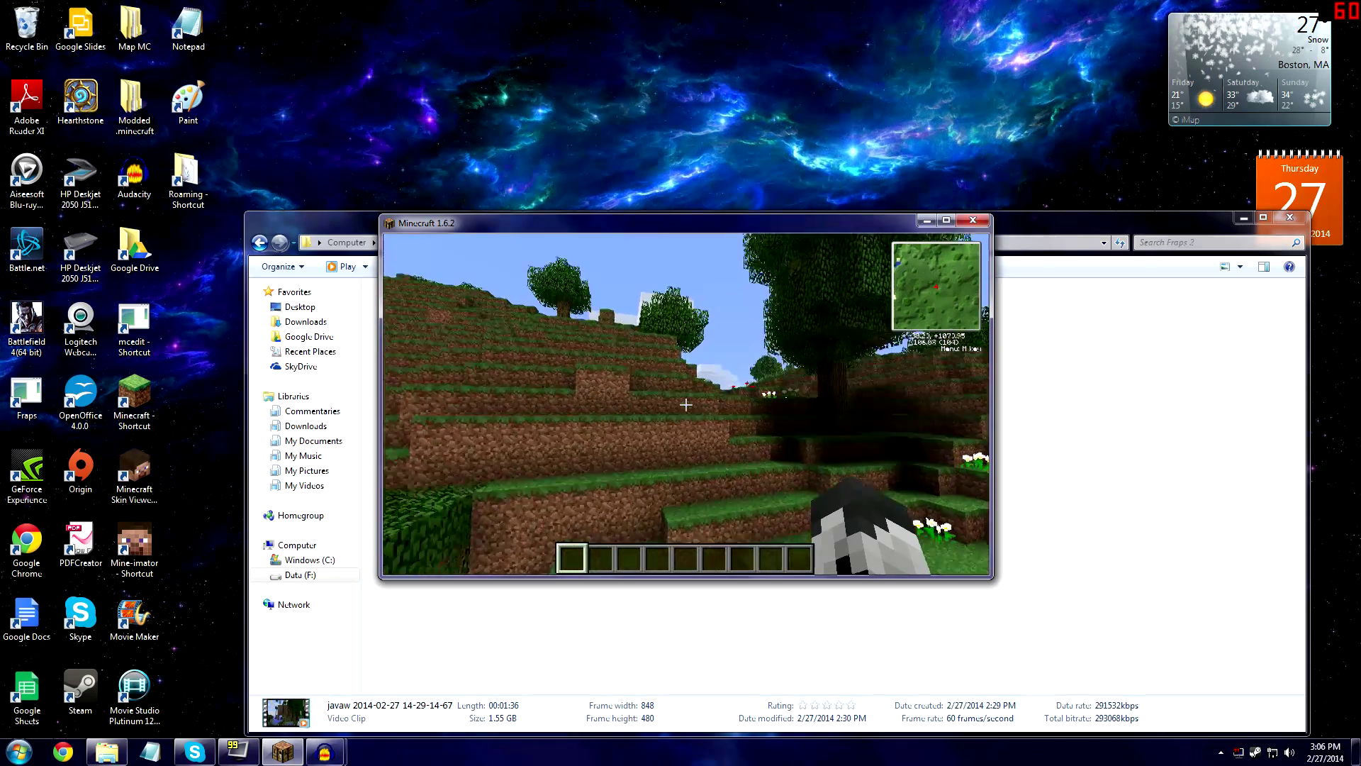
pyautogui.press('w')
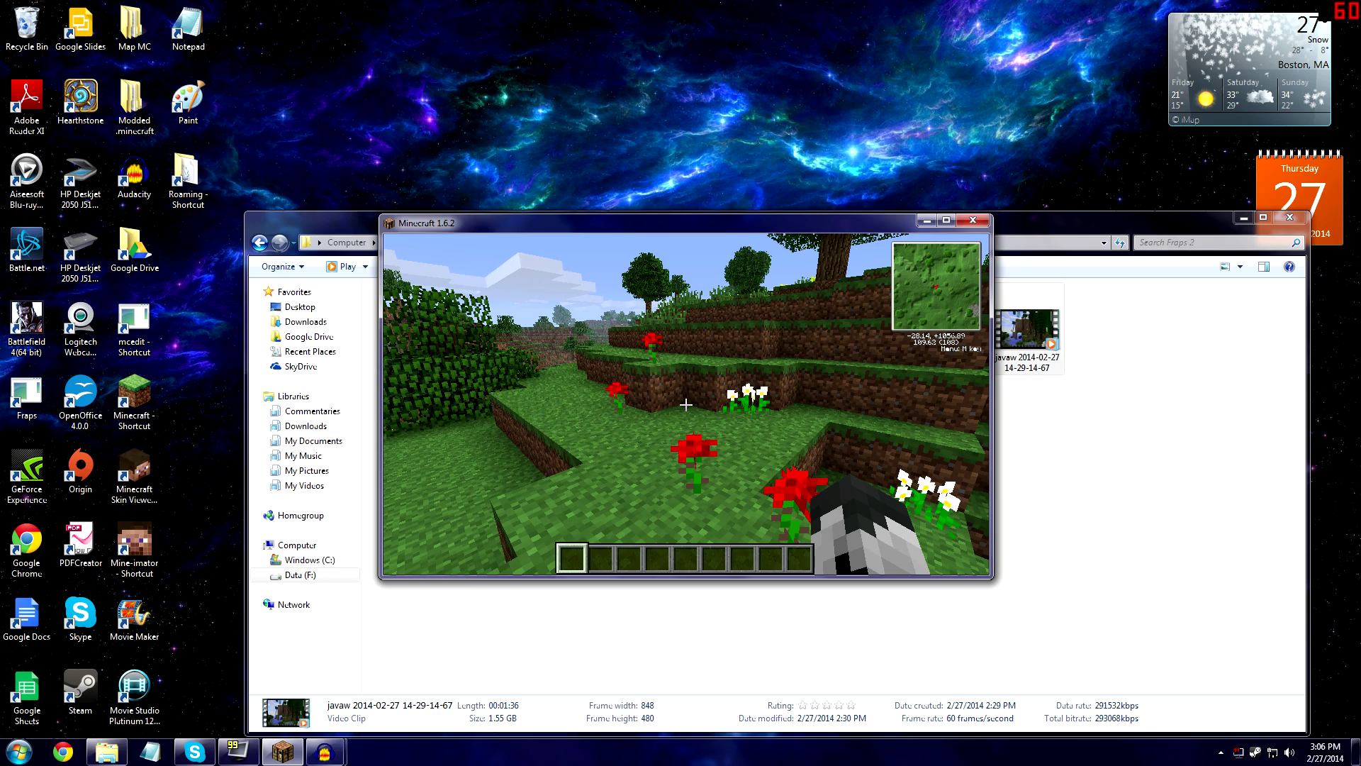
pyautogui.press('w')
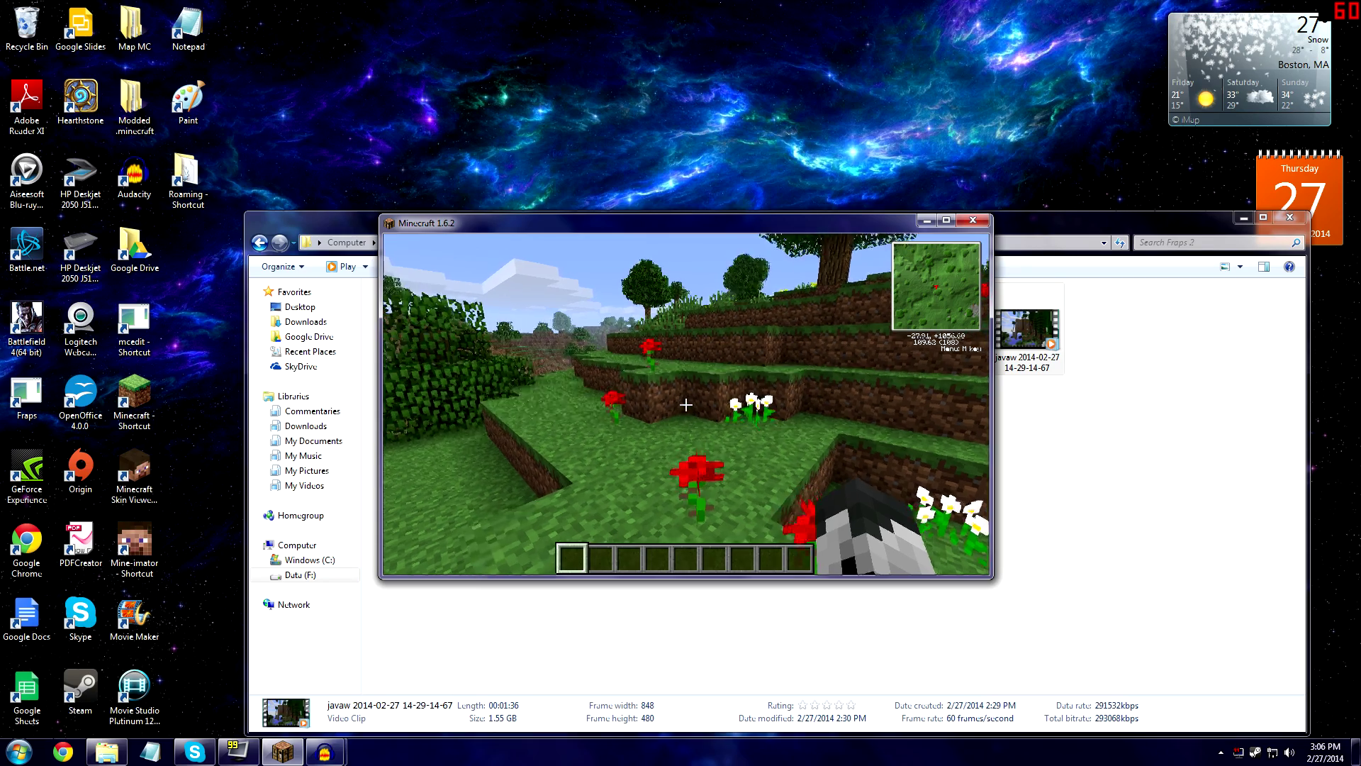
pyautogui.press('w')
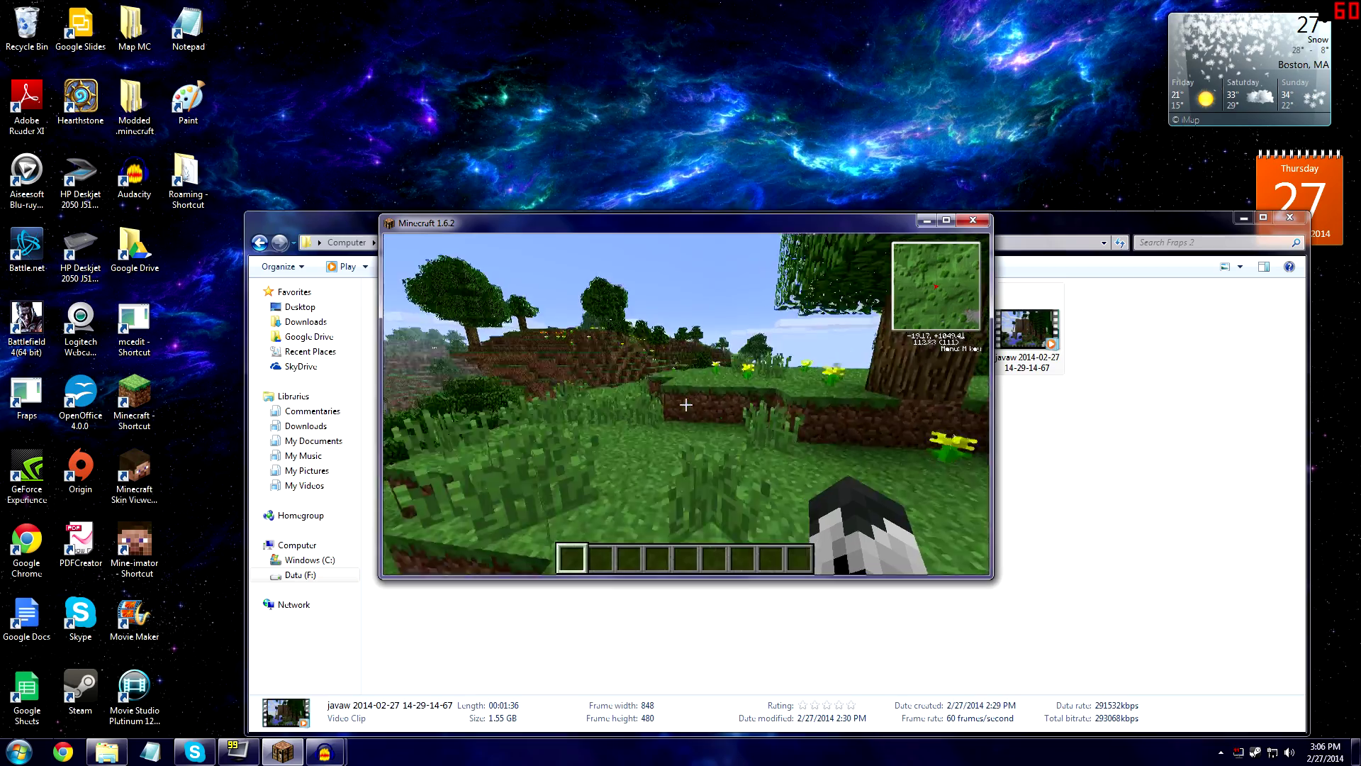
pyautogui.press('w')
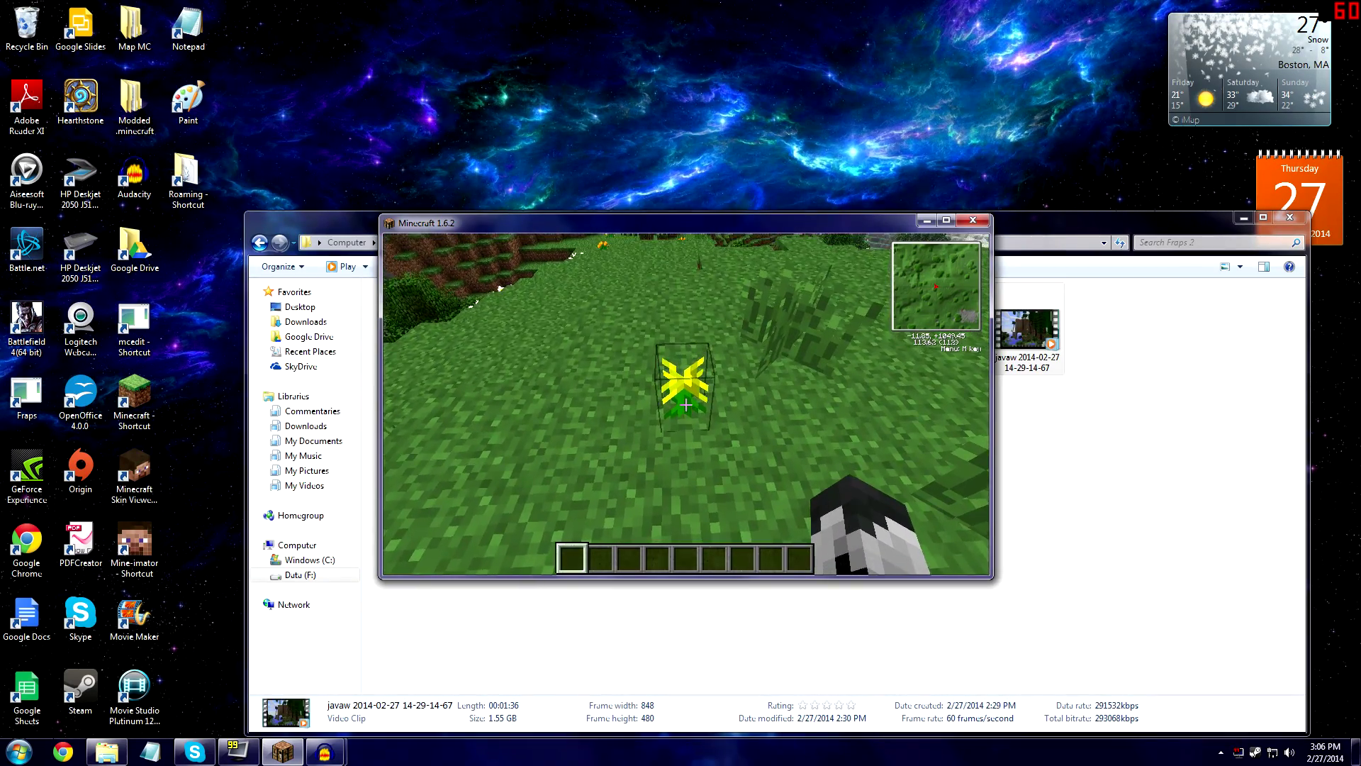
pyautogui.press('w')
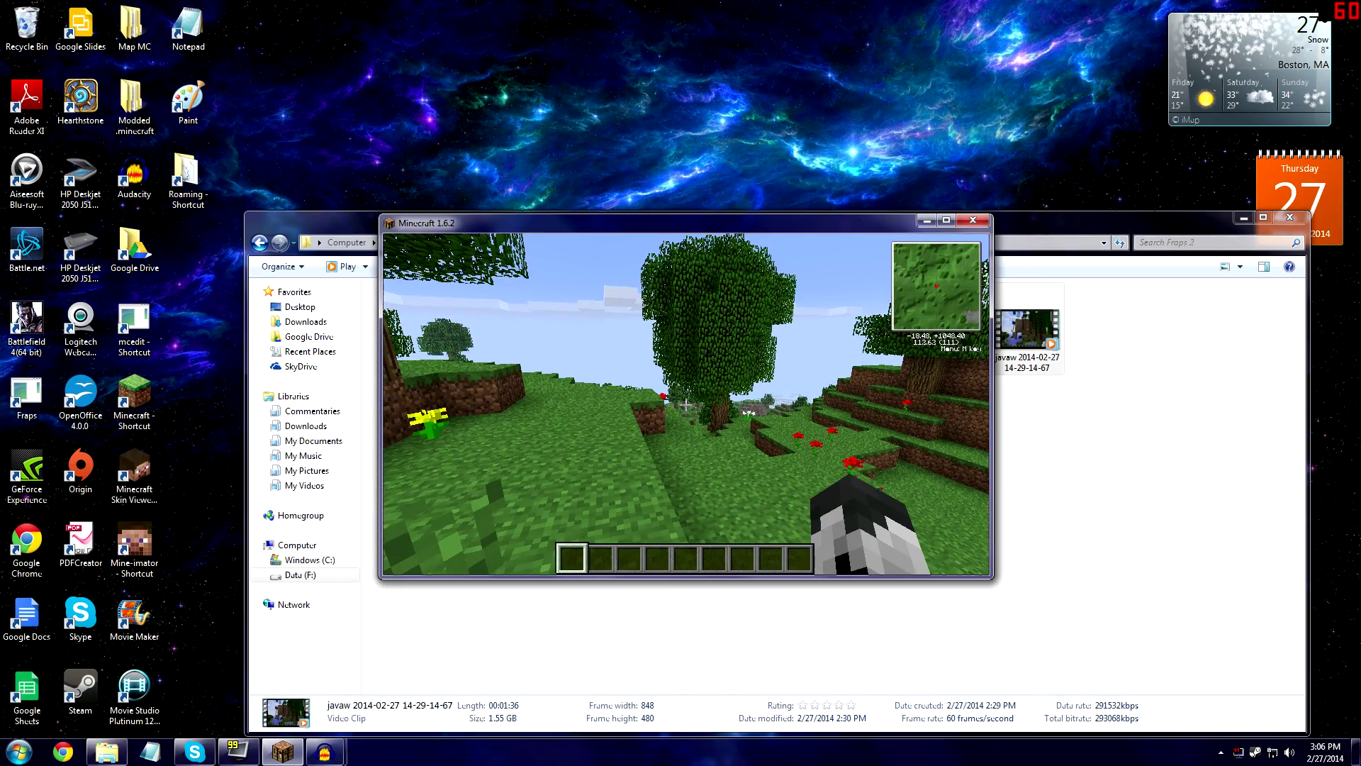
# Step: Pause the game, minimize Minecraft and show the desktop
pyautogui.press('Escape')
pyautogui.click(927, 222)
pyautogui.press('super+d')
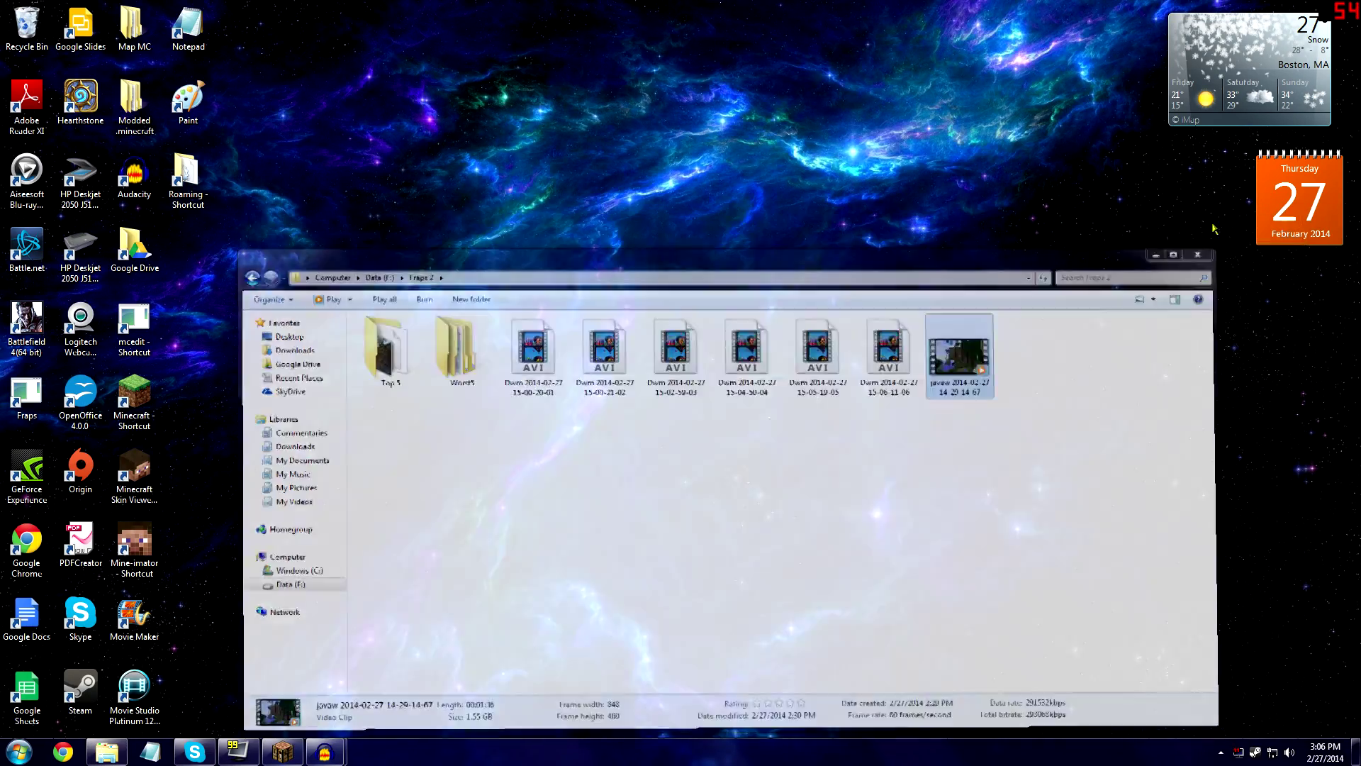
# Step: Find the Audacity window recording the voice track, then put paused Minecraft back on top
pyautogui.moveTo(338, 756)
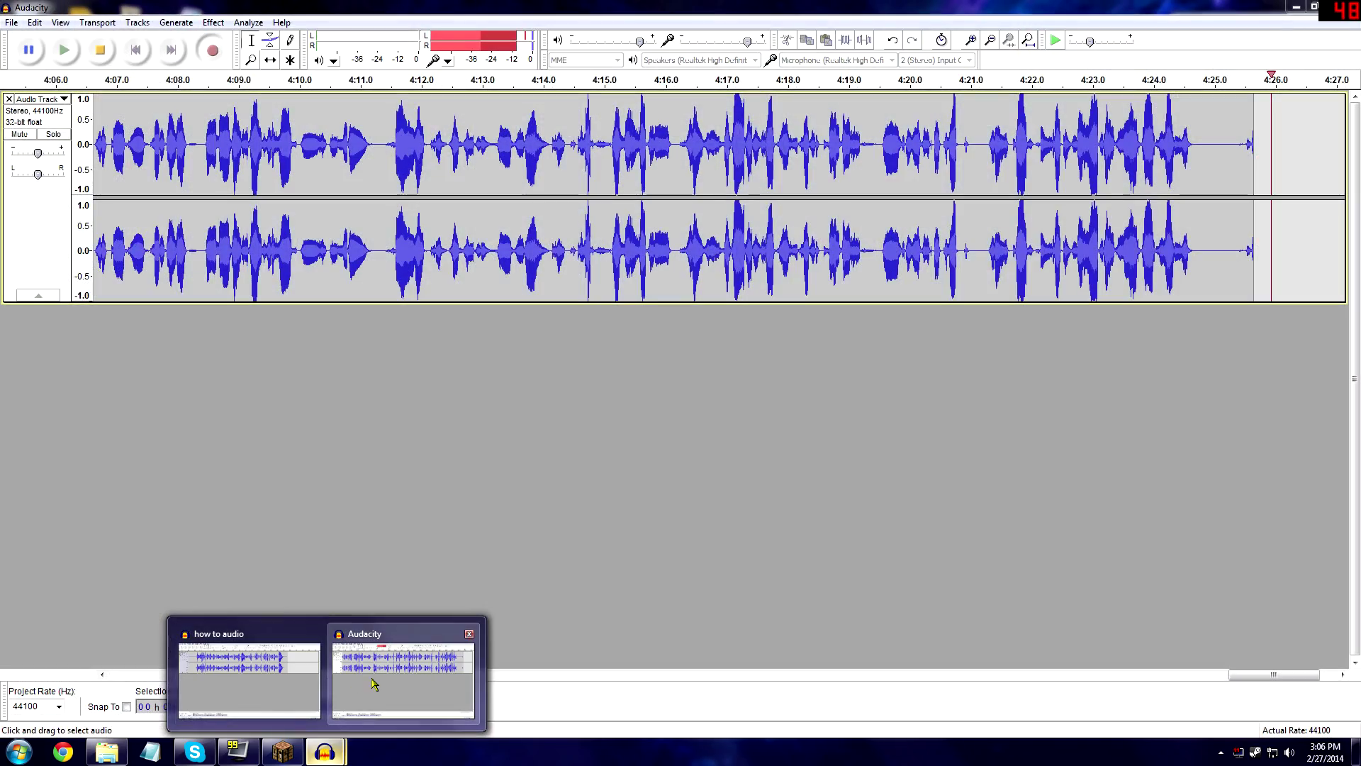
pyautogui.click(368, 679)
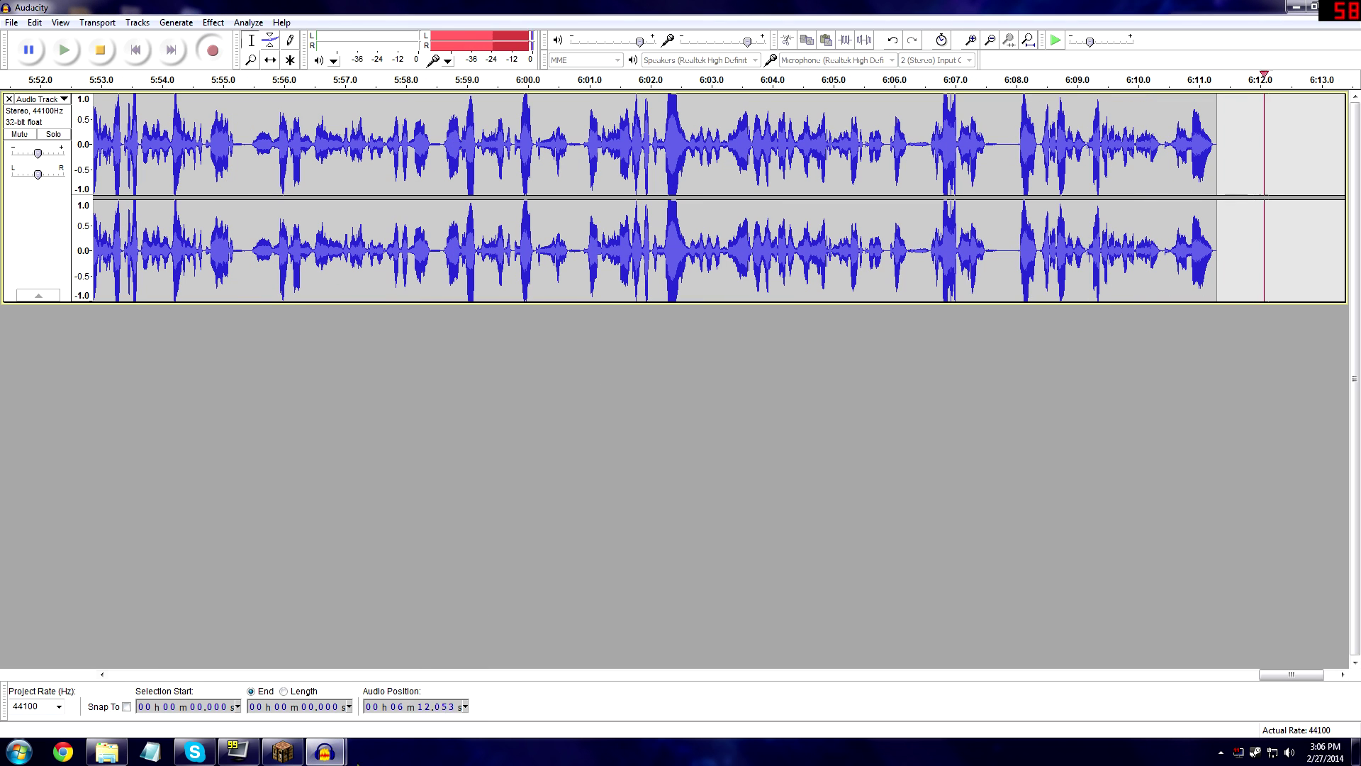
pyautogui.moveTo(324, 753)
pyautogui.click(405, 670)
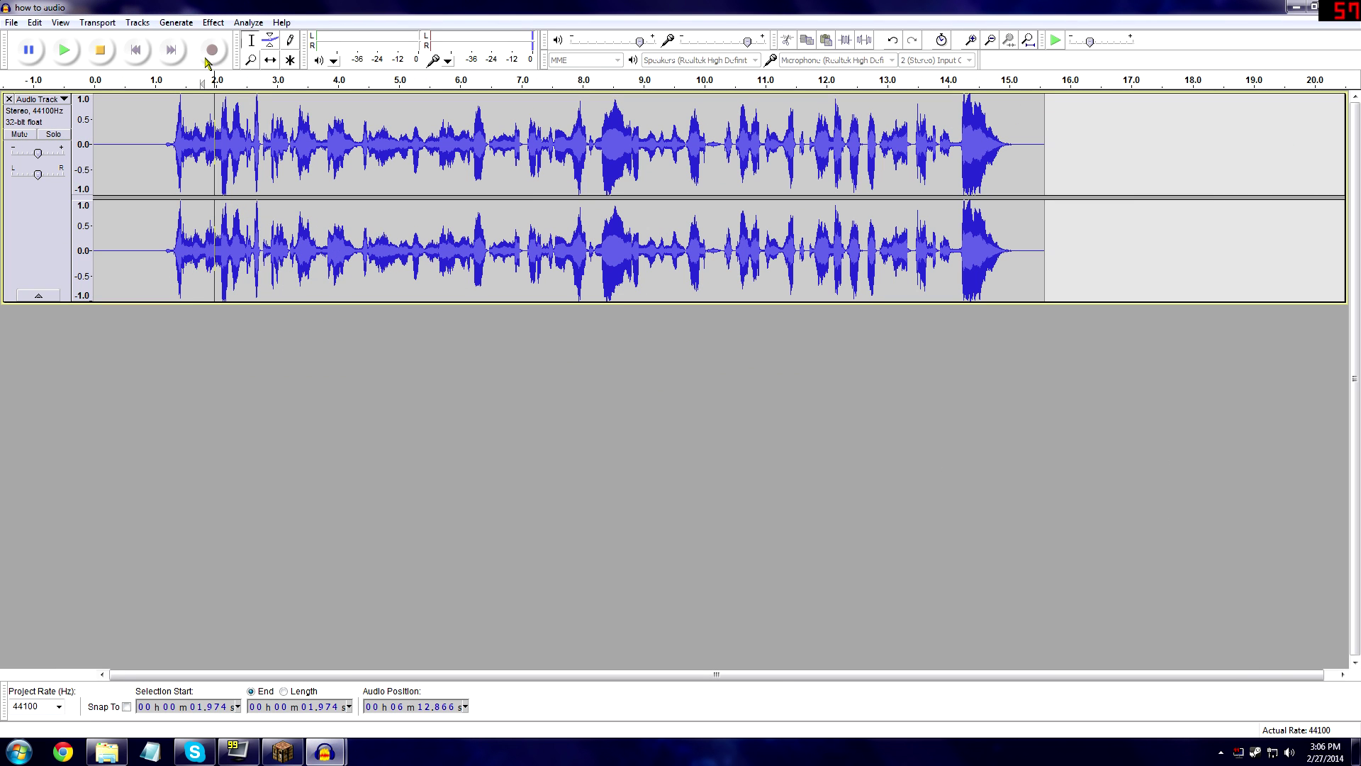
pyautogui.moveTo(325, 750)
pyautogui.click(372, 709)
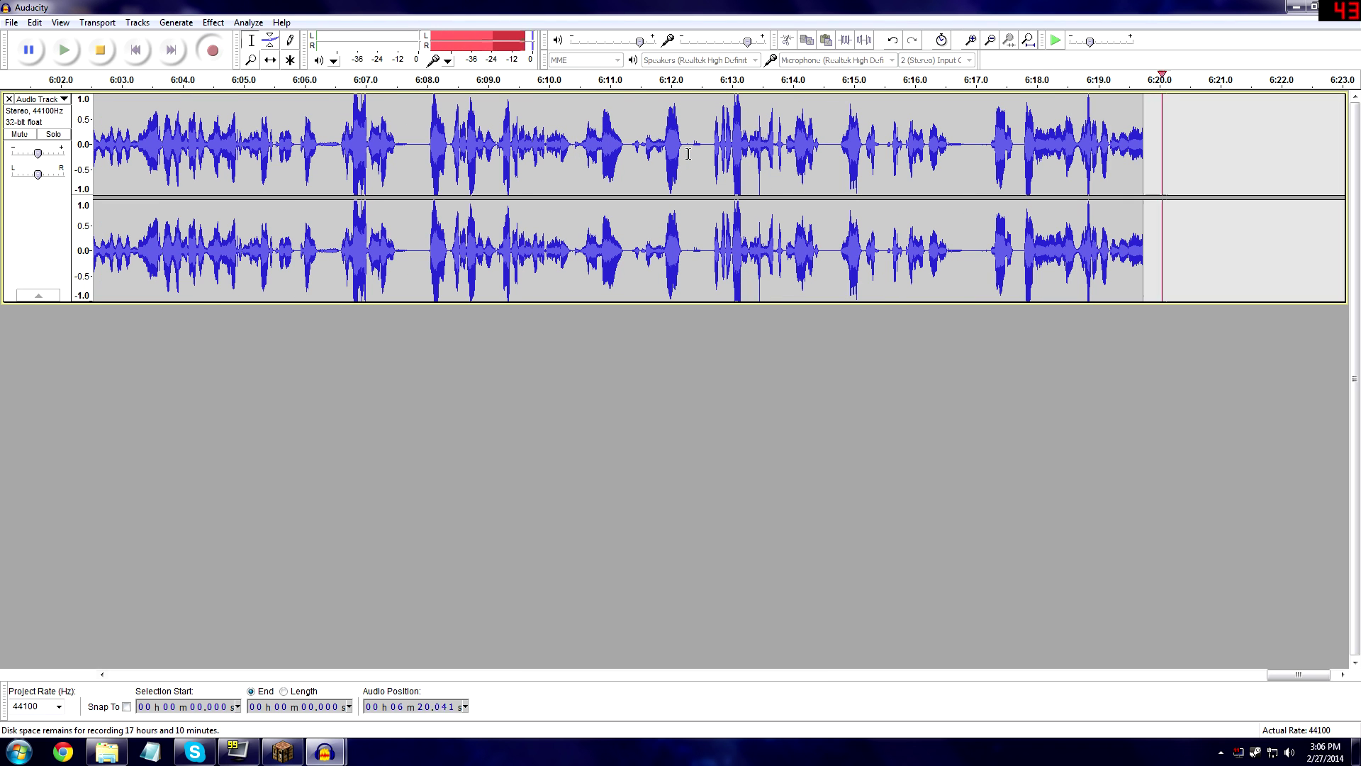
pyautogui.click(283, 751)
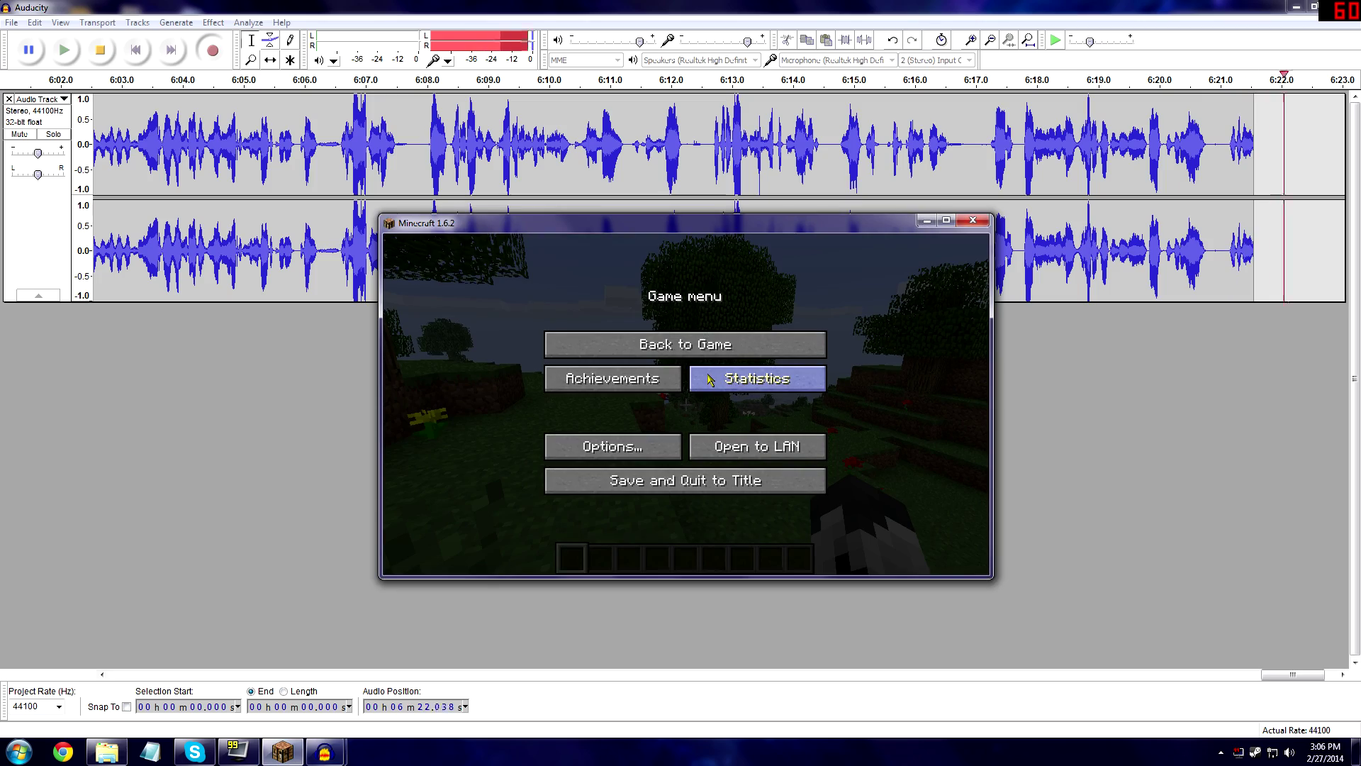
# Step: From the pause menu, check the Fraps capture settings window and put it away
pyautogui.click(685, 344)
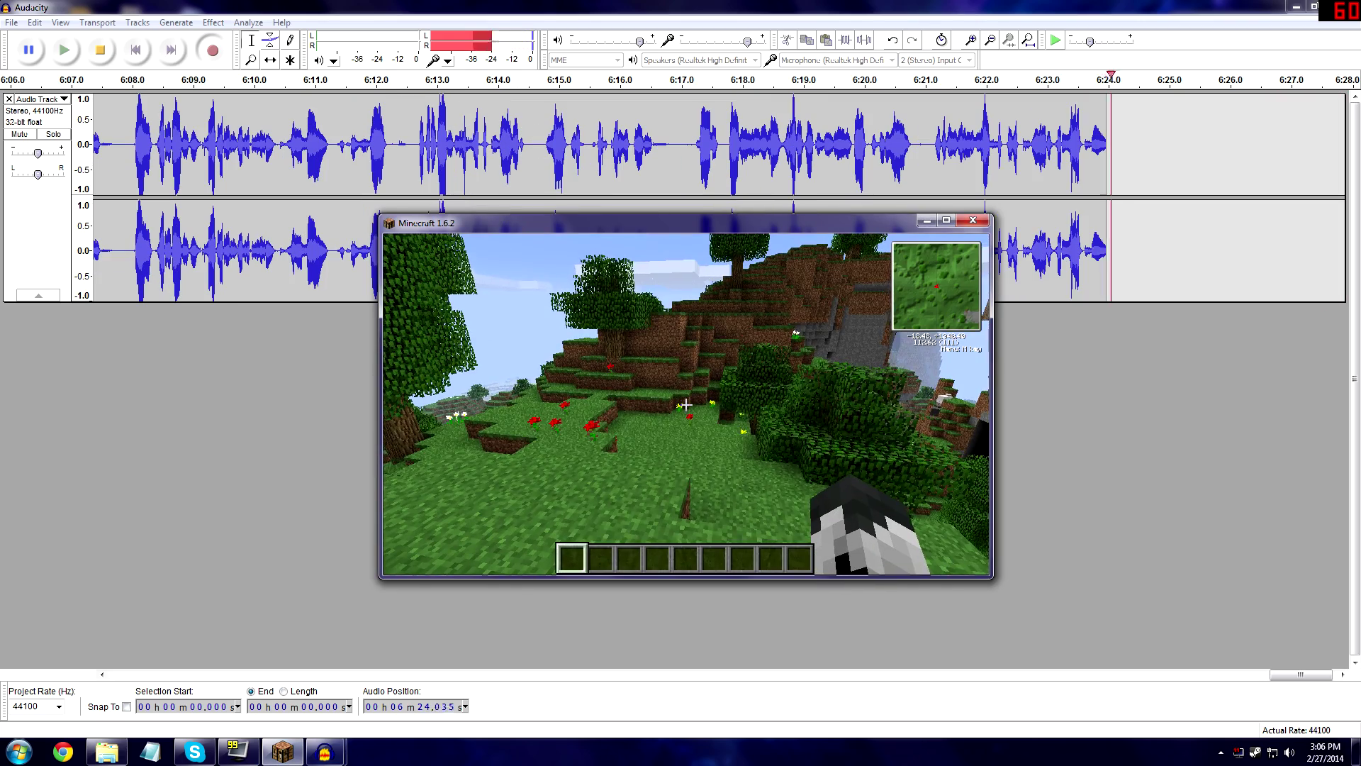
pyautogui.press('Escape')
pyautogui.click(239, 752)
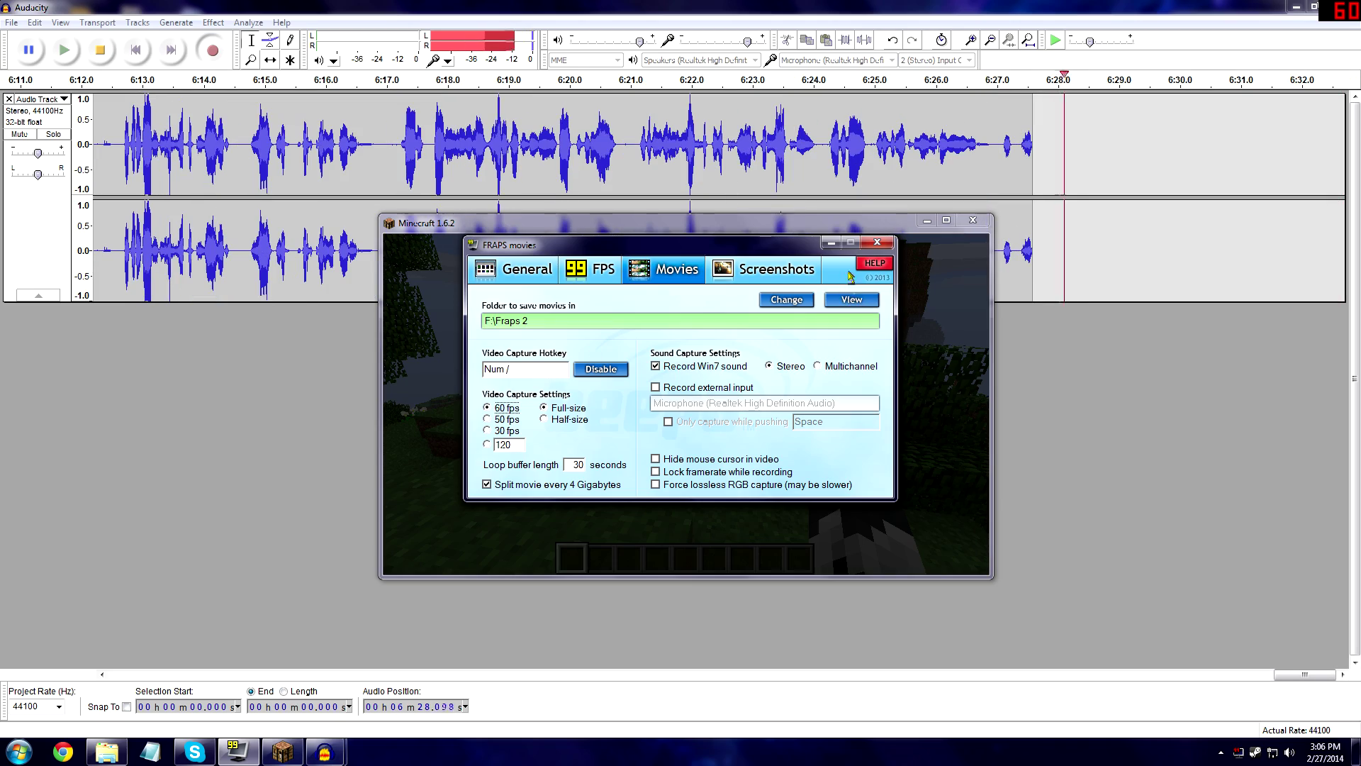
pyautogui.click(831, 243)
# Step: Resume play, walk along the slope toward the tree, then pause
pyautogui.click(688, 343)
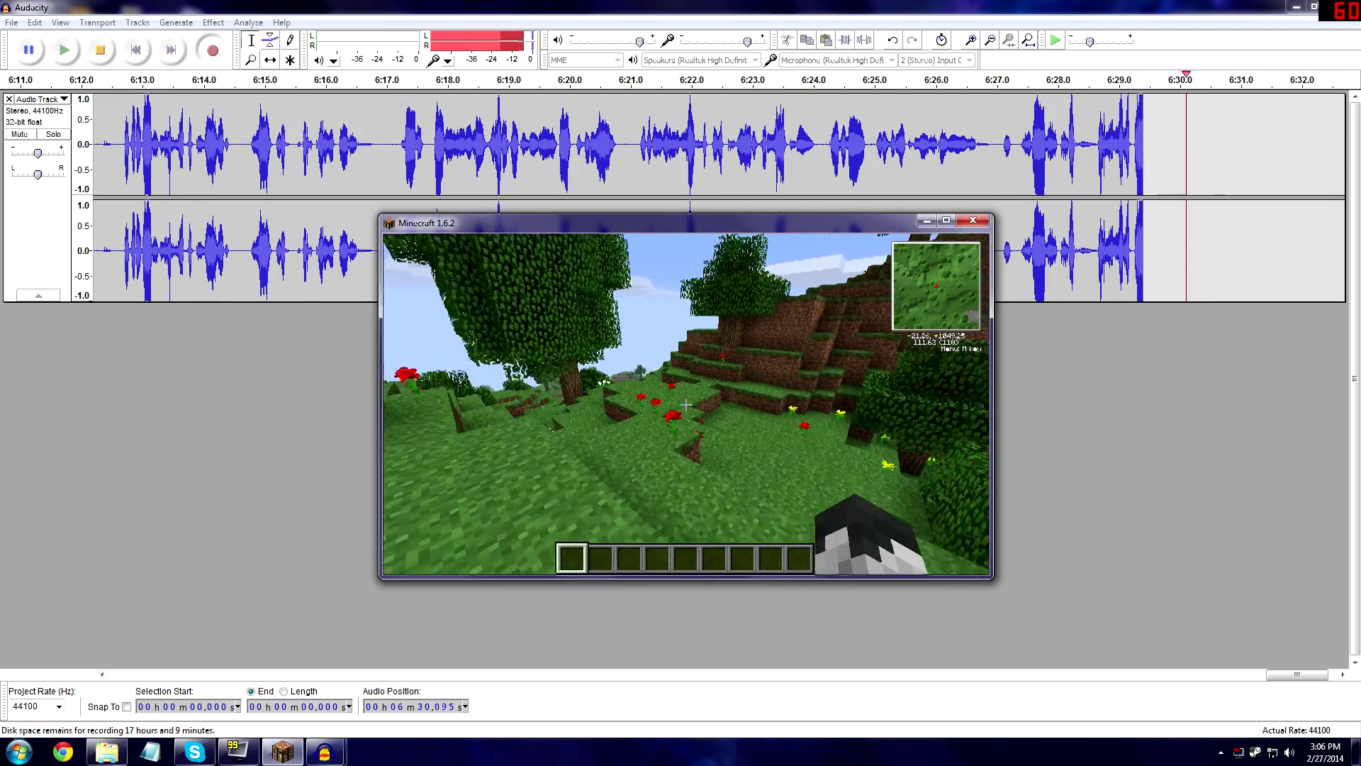
pyautogui.press('w')
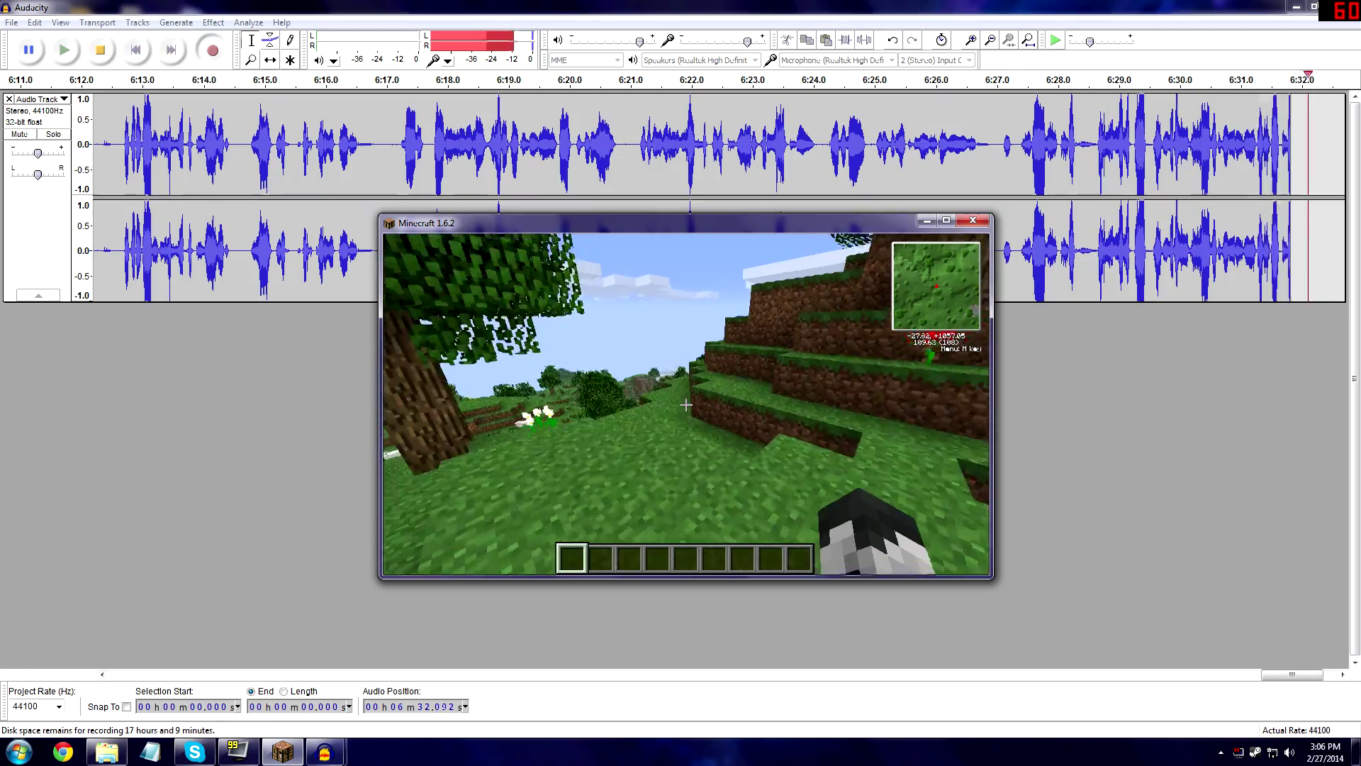
pyautogui.press('w')
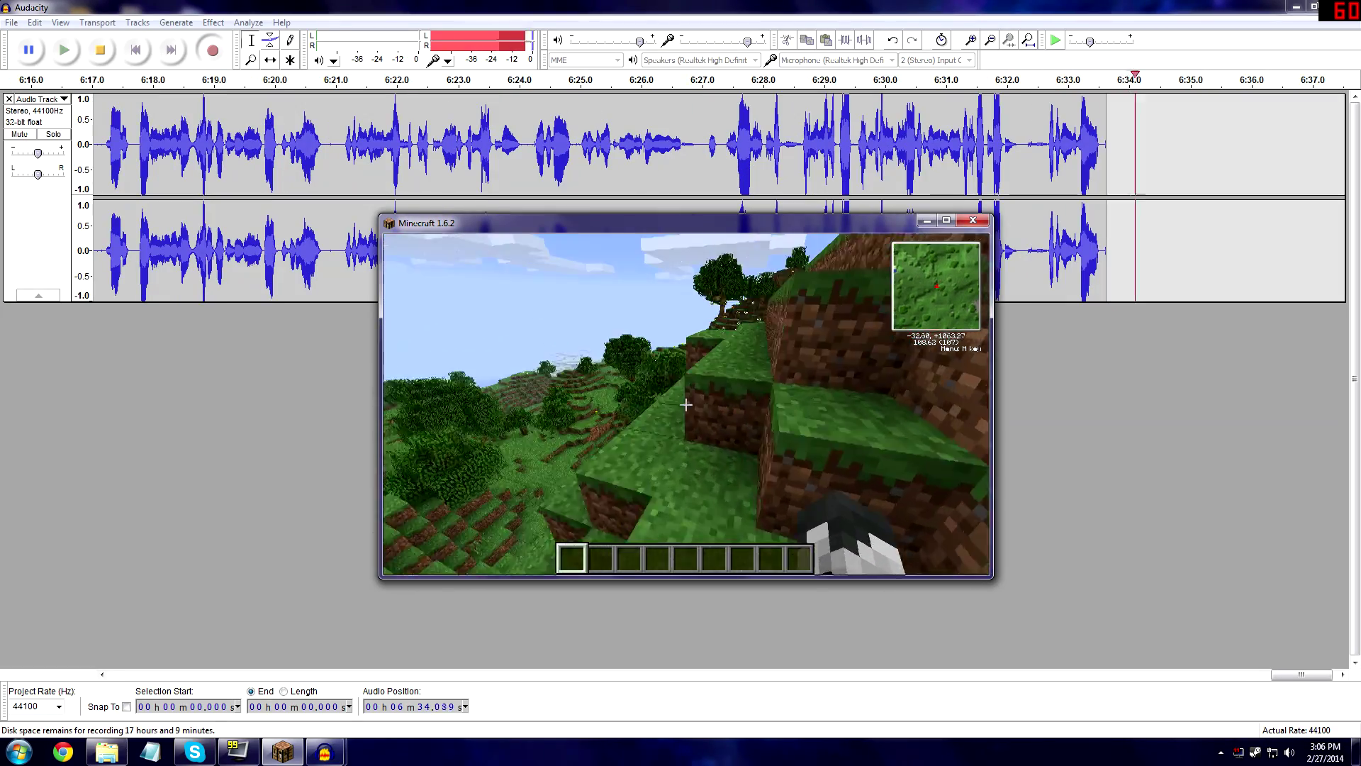
pyautogui.press('w')
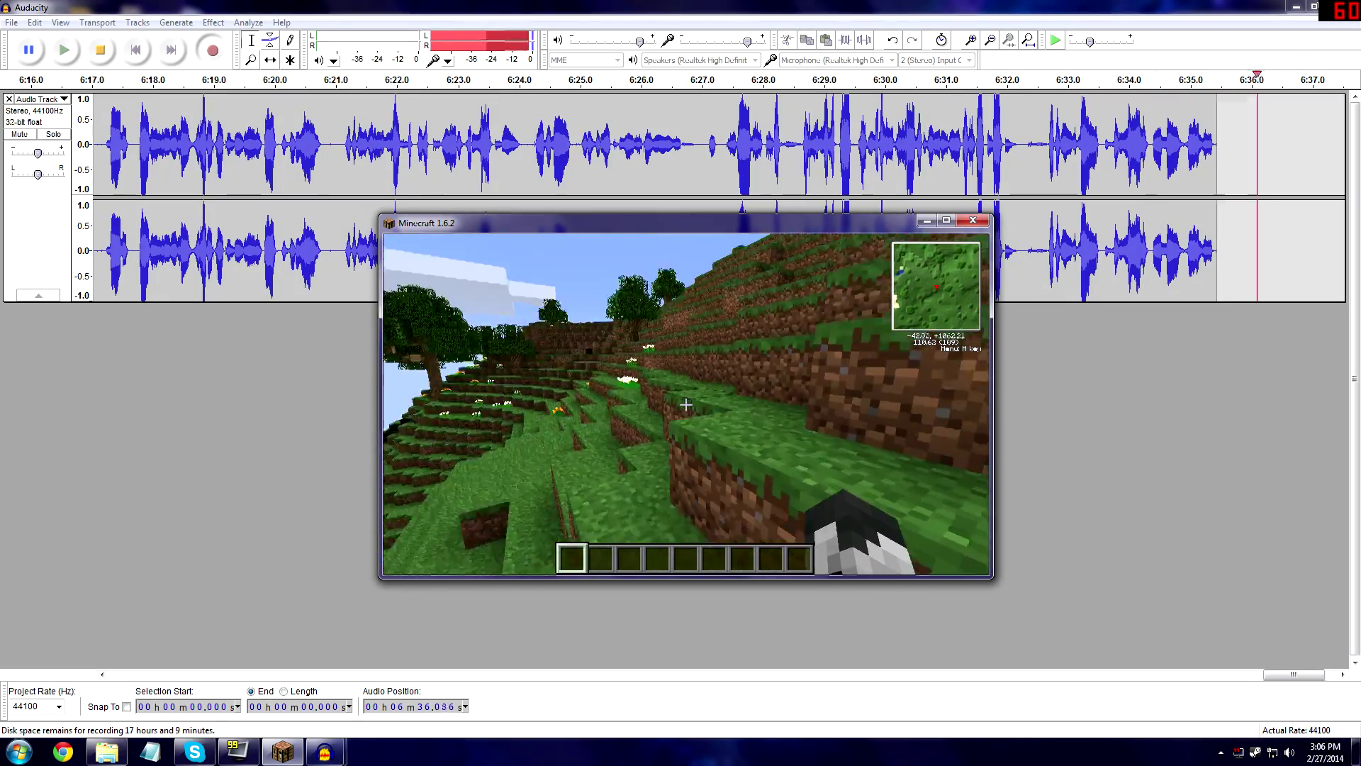
pyautogui.press('w')
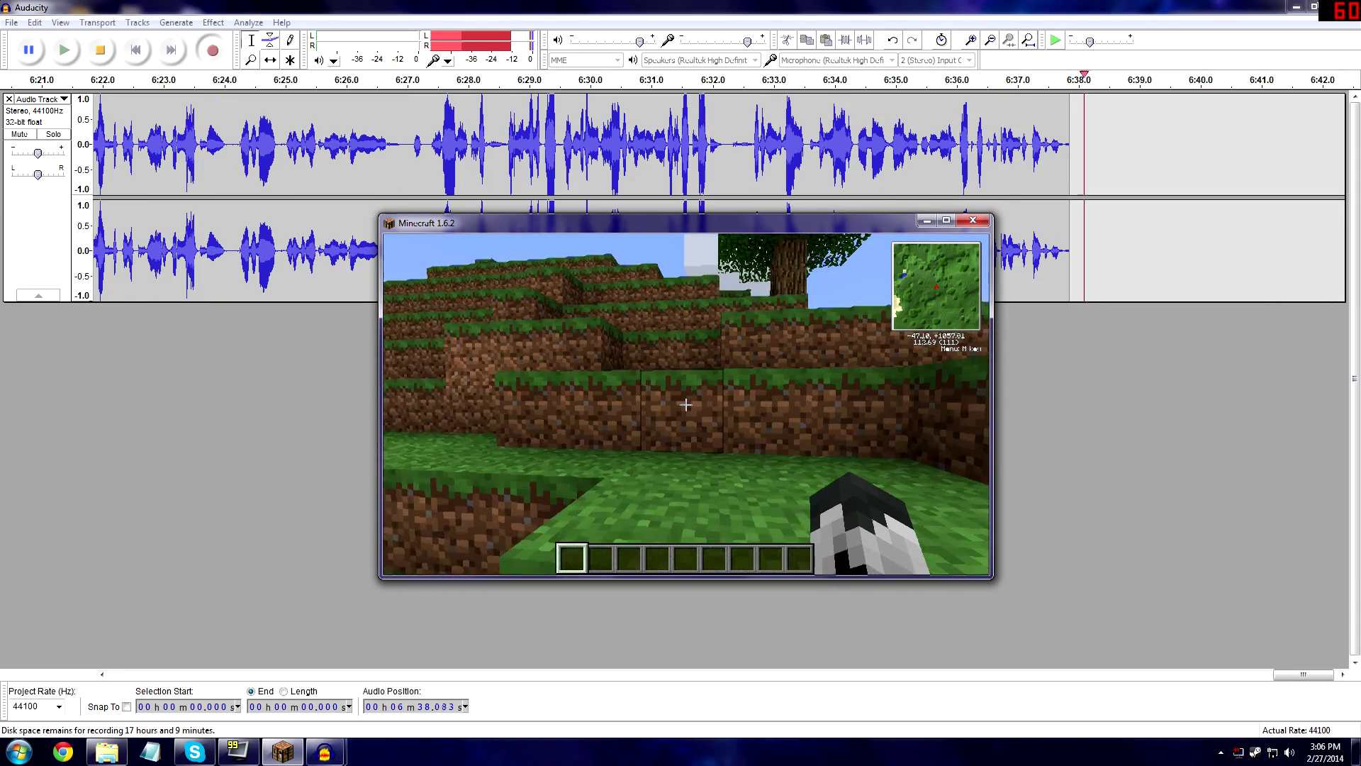
pyautogui.press('Escape')
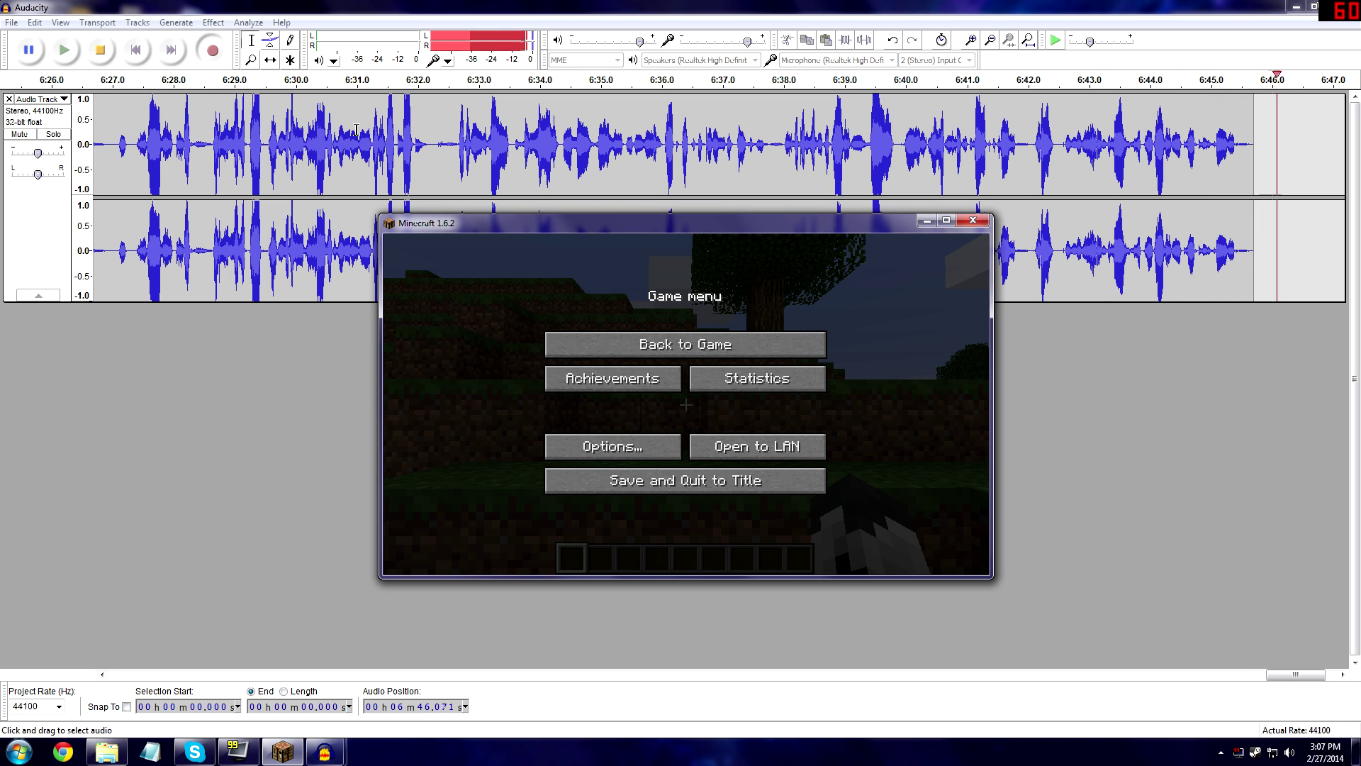
# Step: Play a bit more, pause again, and hide the Audacity project window behind the game
pyautogui.click(927, 220)
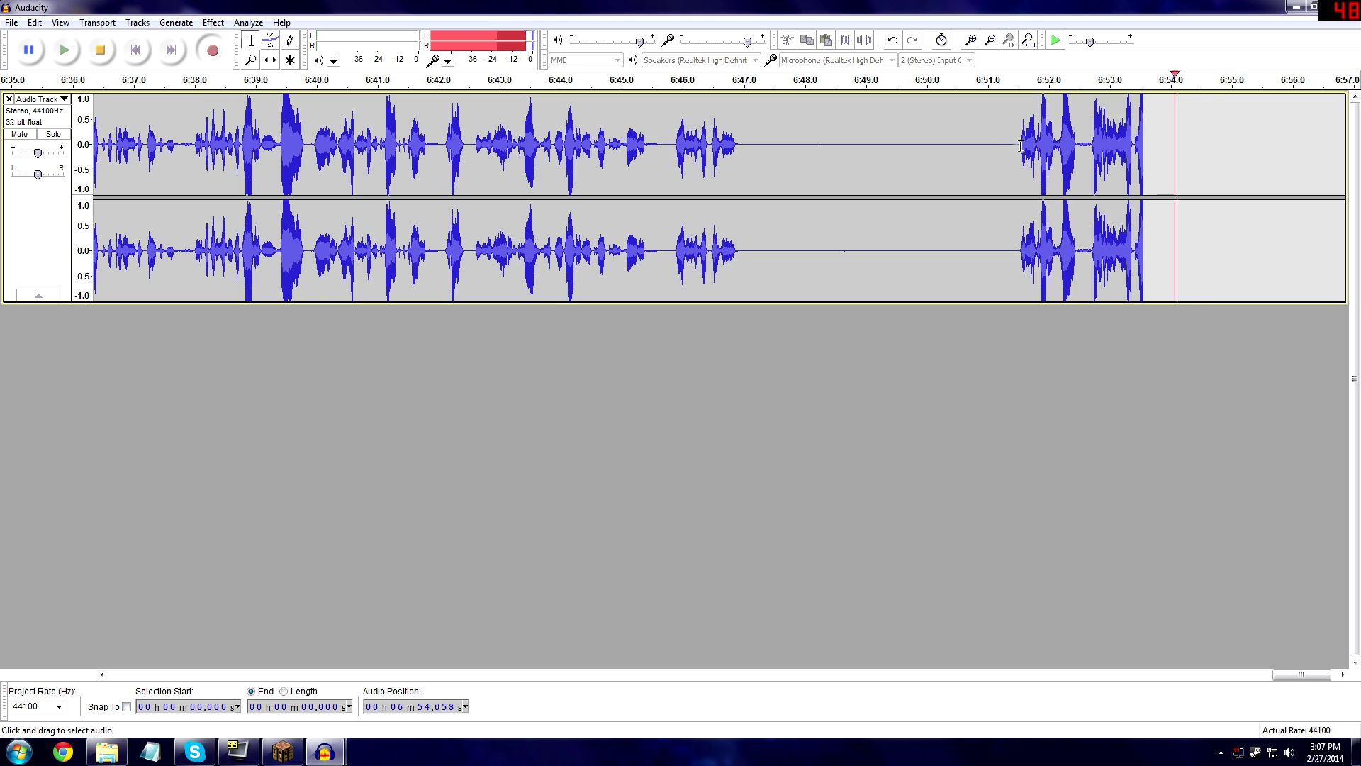
pyautogui.click(309, 739)
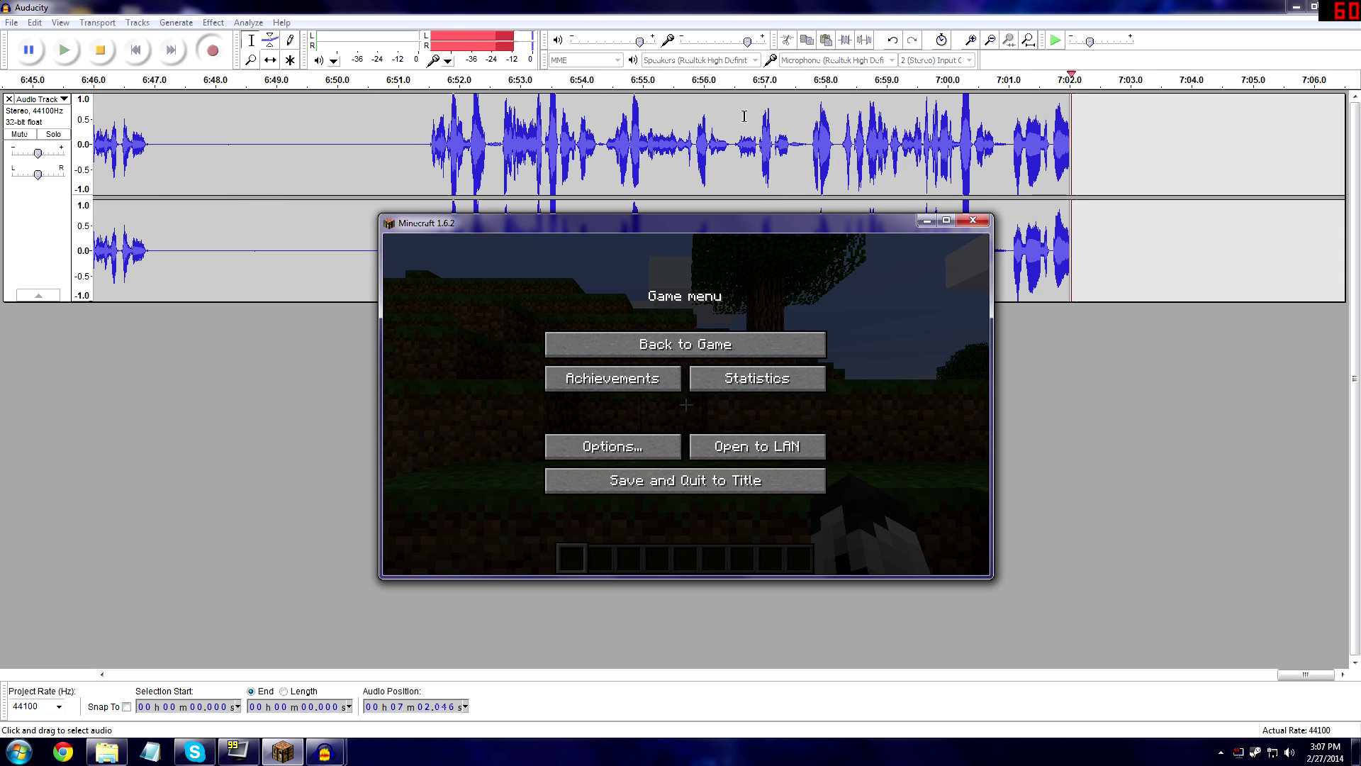
pyautogui.click(709, 345)
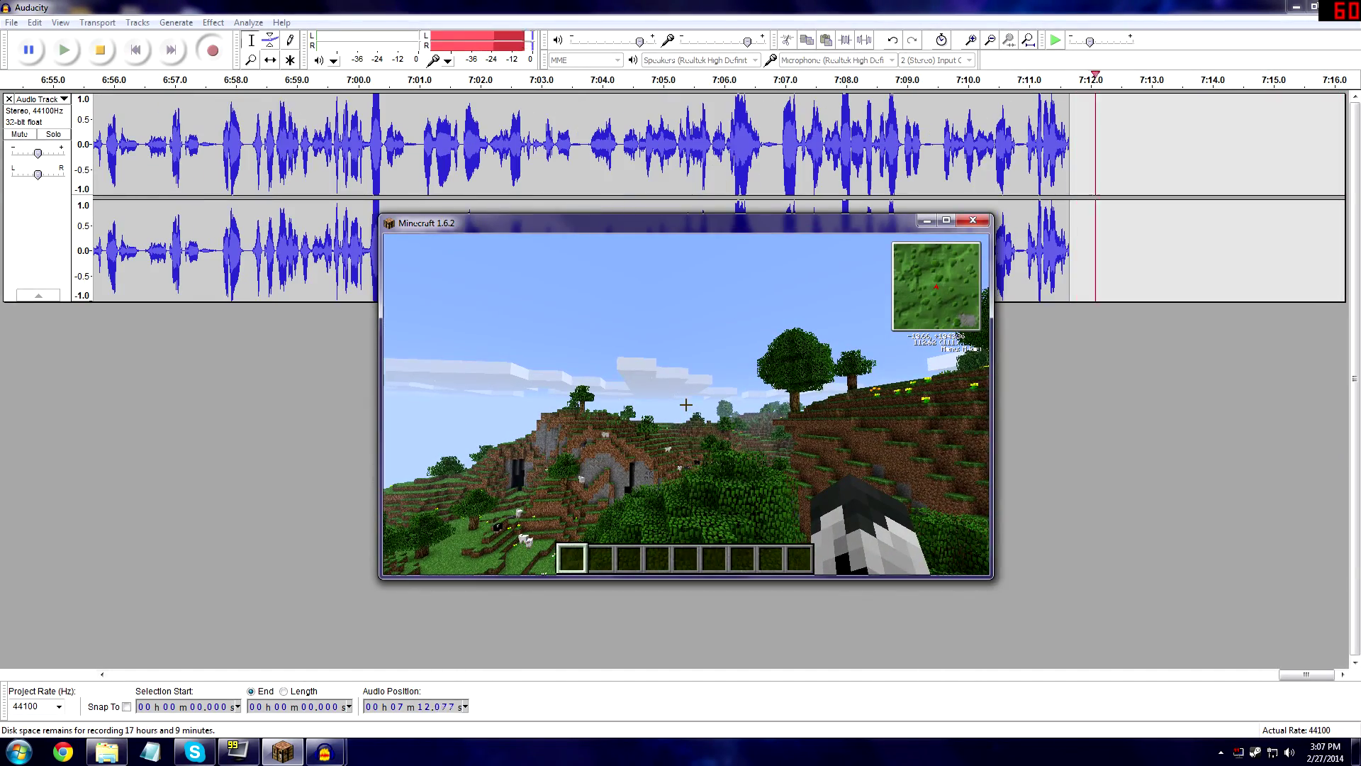
pyautogui.press('Escape')
pyautogui.click(1285, 14)
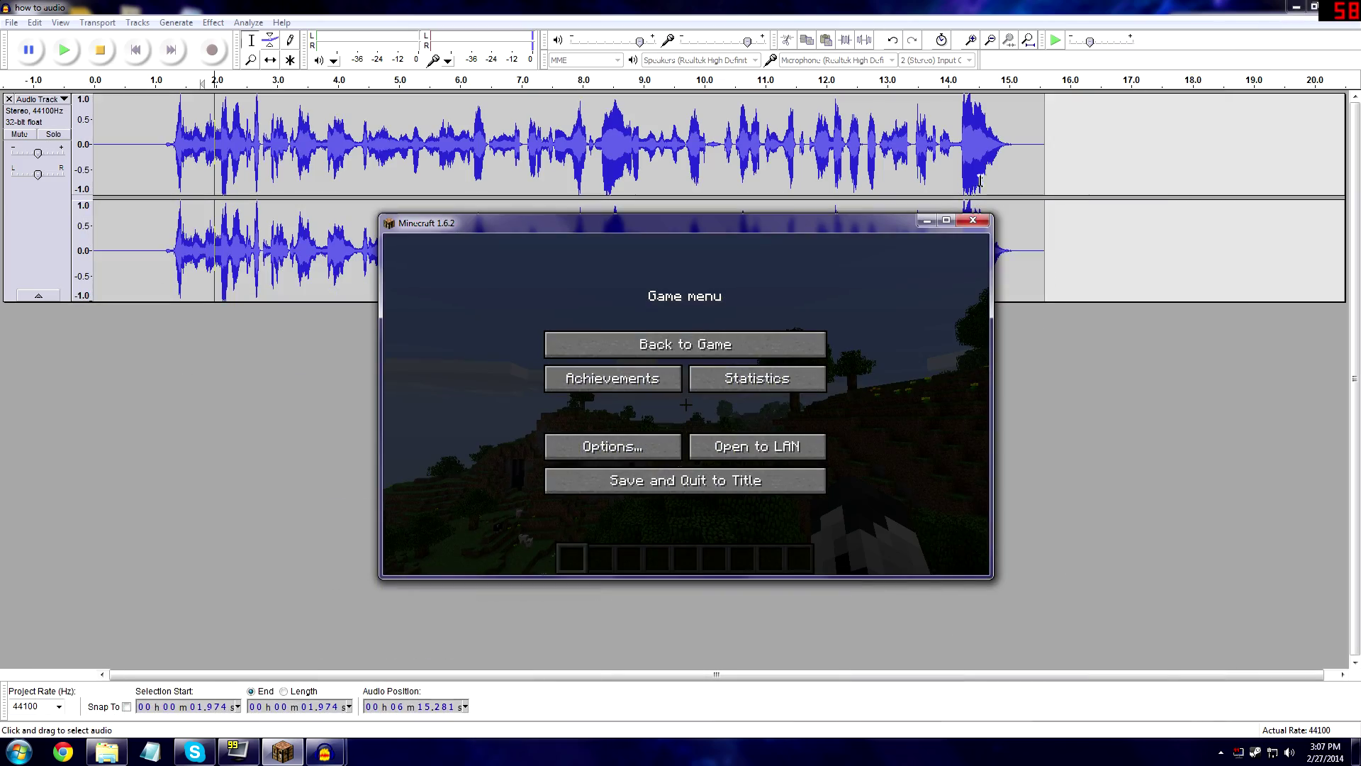
pyautogui.click(927, 223)
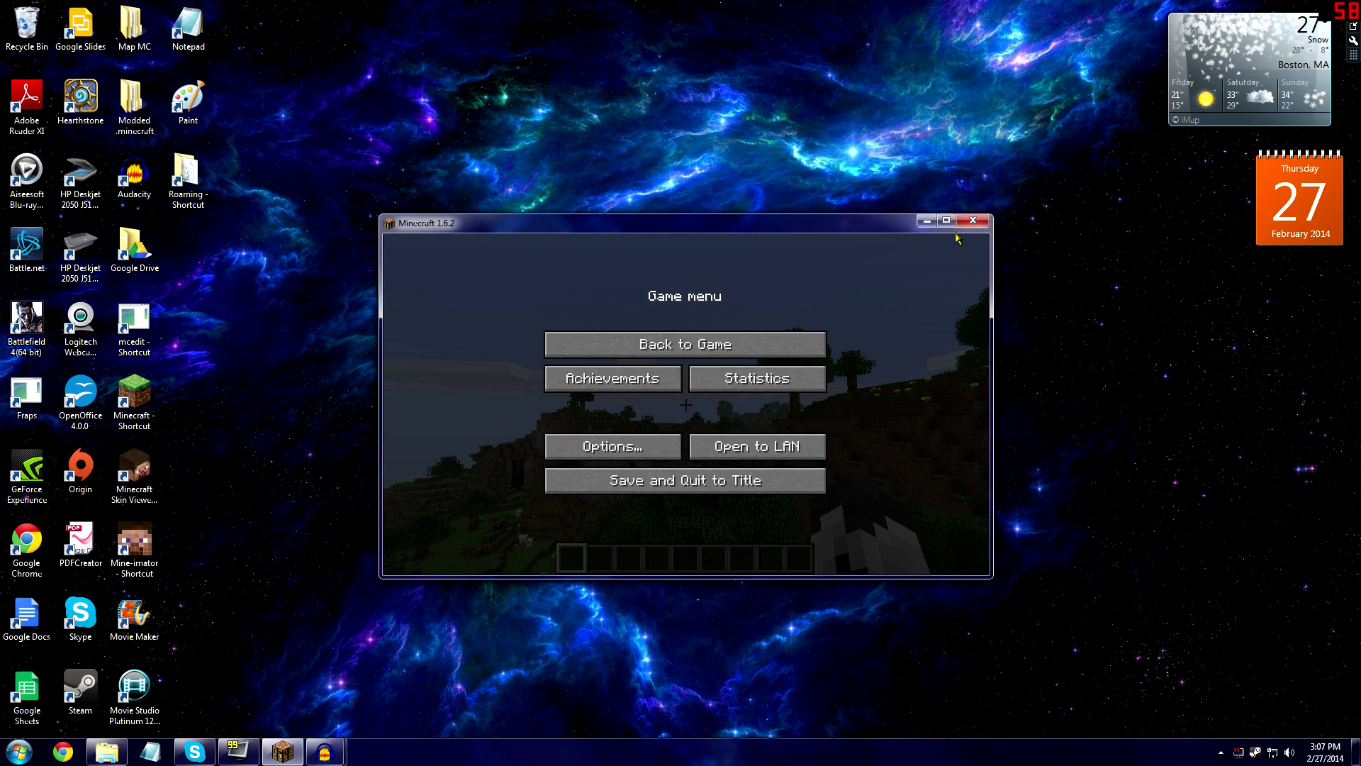
# Step: Minimize Minecraft and launch Movie Maker from its desktop shortcut into a new project
pyautogui.click(922, 223)
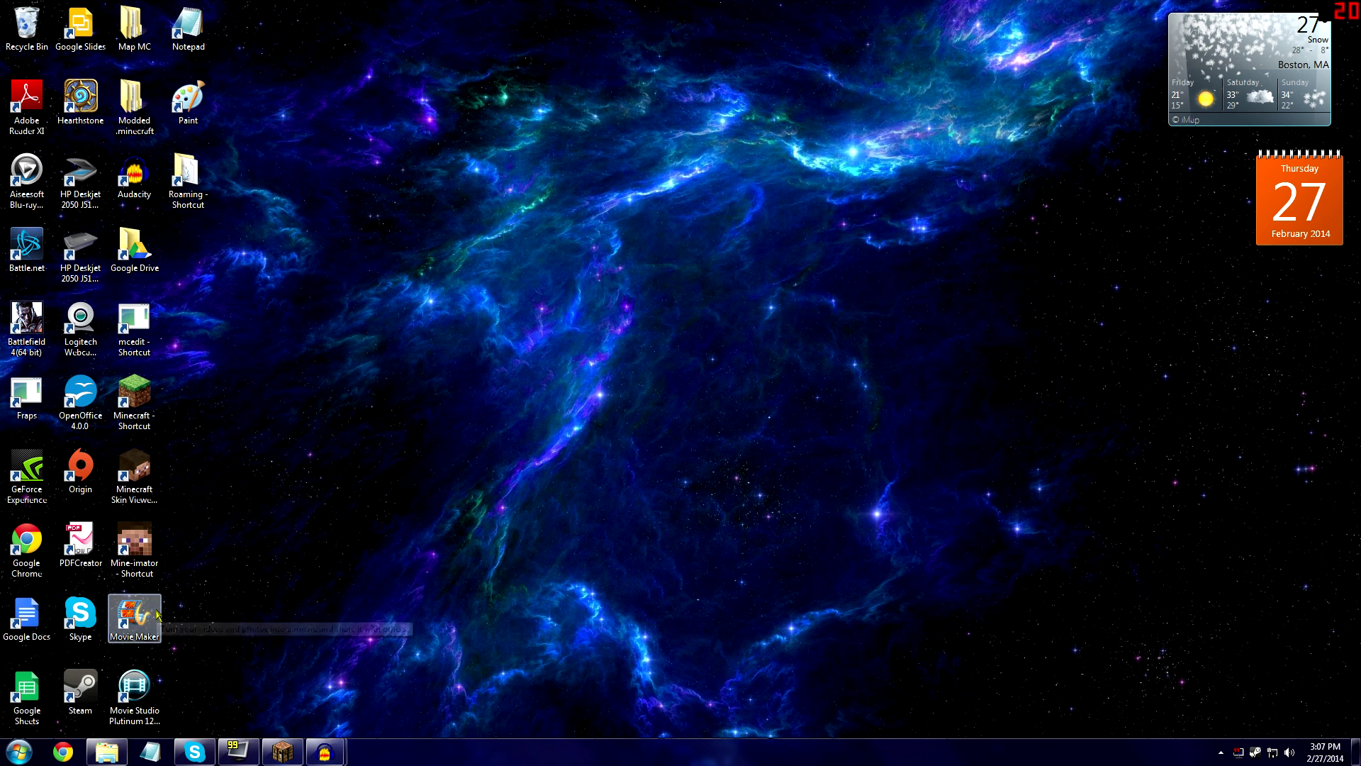
pyautogui.click(148, 694)
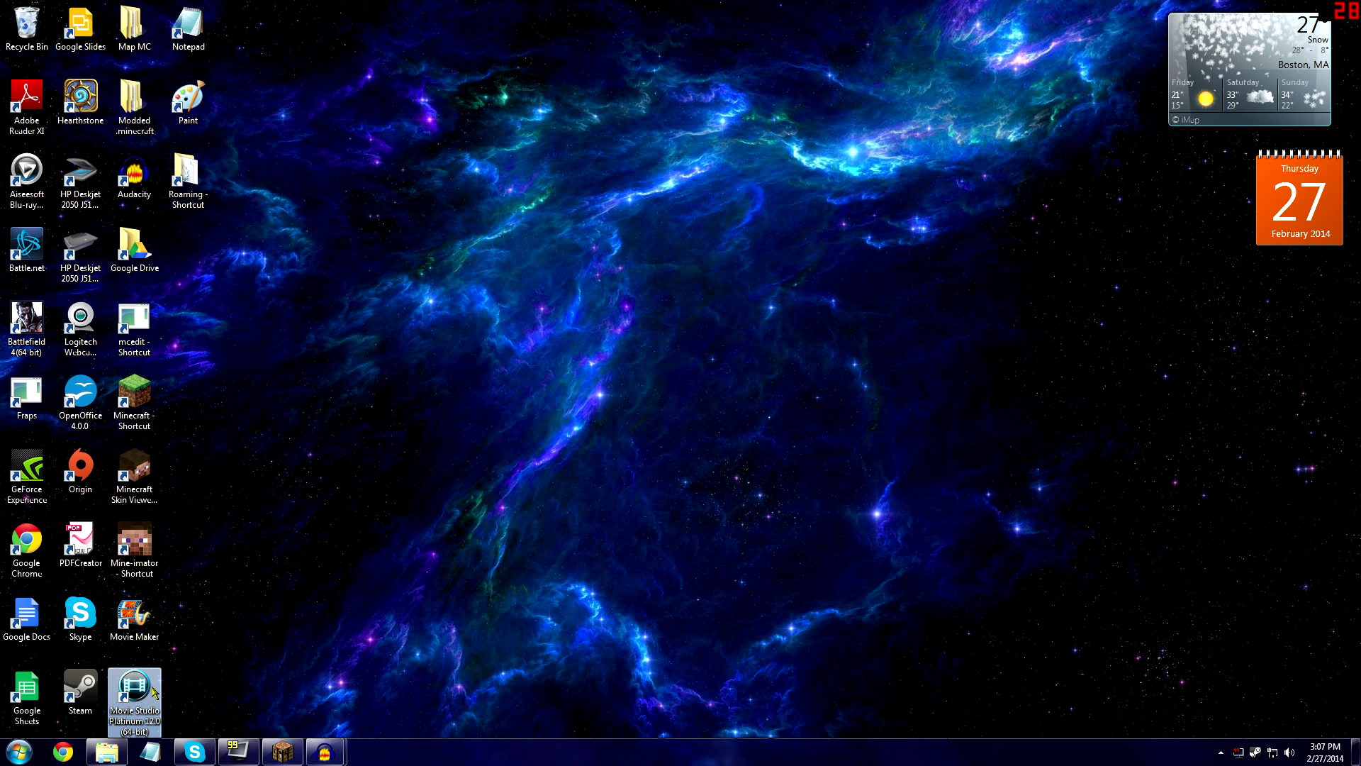
pyautogui.click(154, 613)
pyautogui.doubleClick(154, 614)
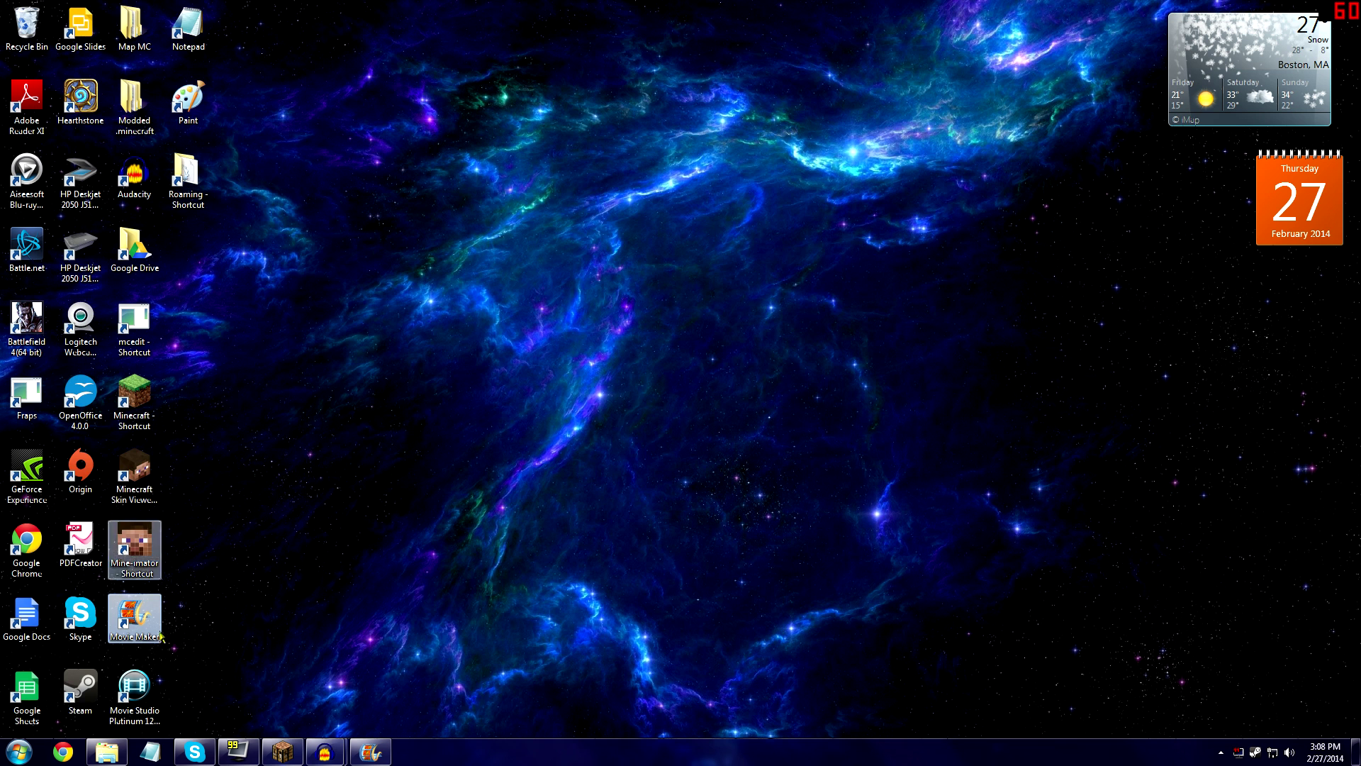
pyautogui.click(367, 754)
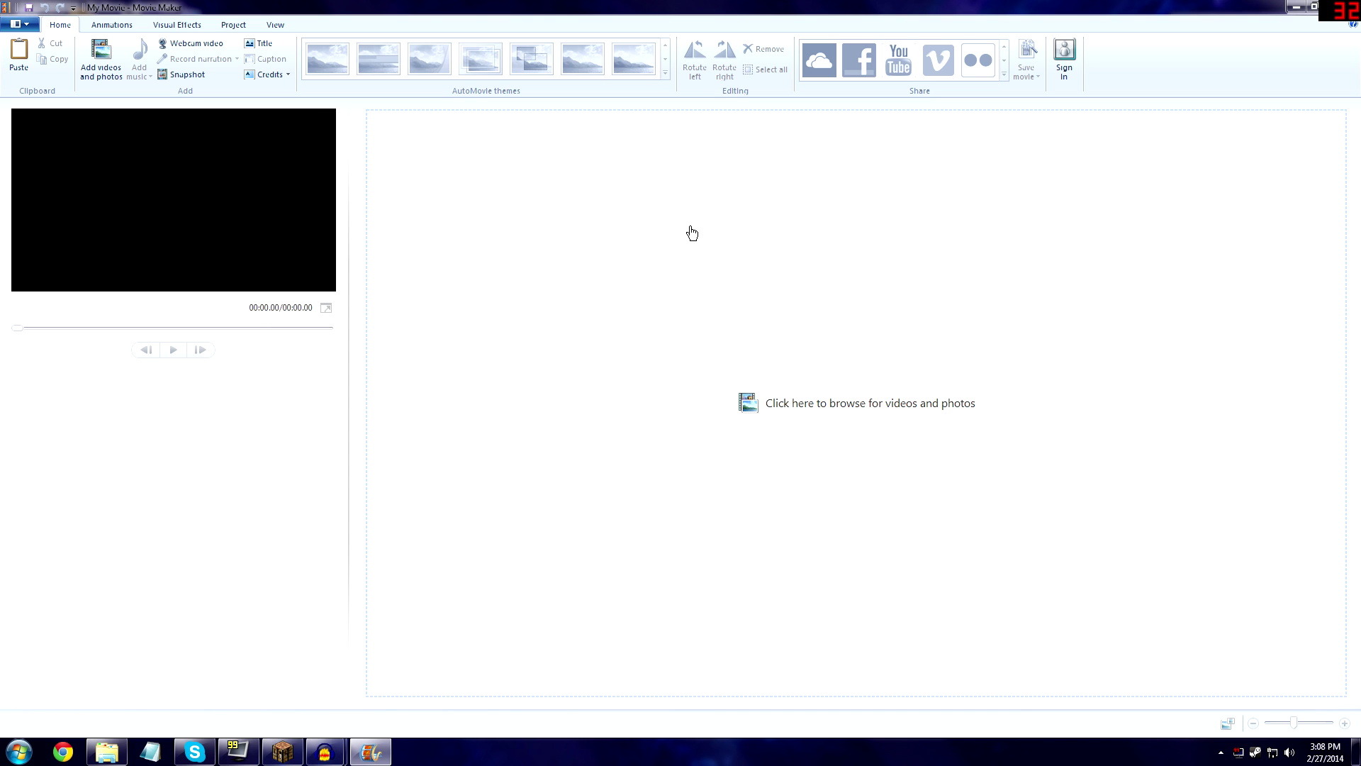
# Step: Add the recorded Minecraft clip from the Fraps 2 folder to the project
pyautogui.click(103, 76)
pyautogui.click(449, 411)
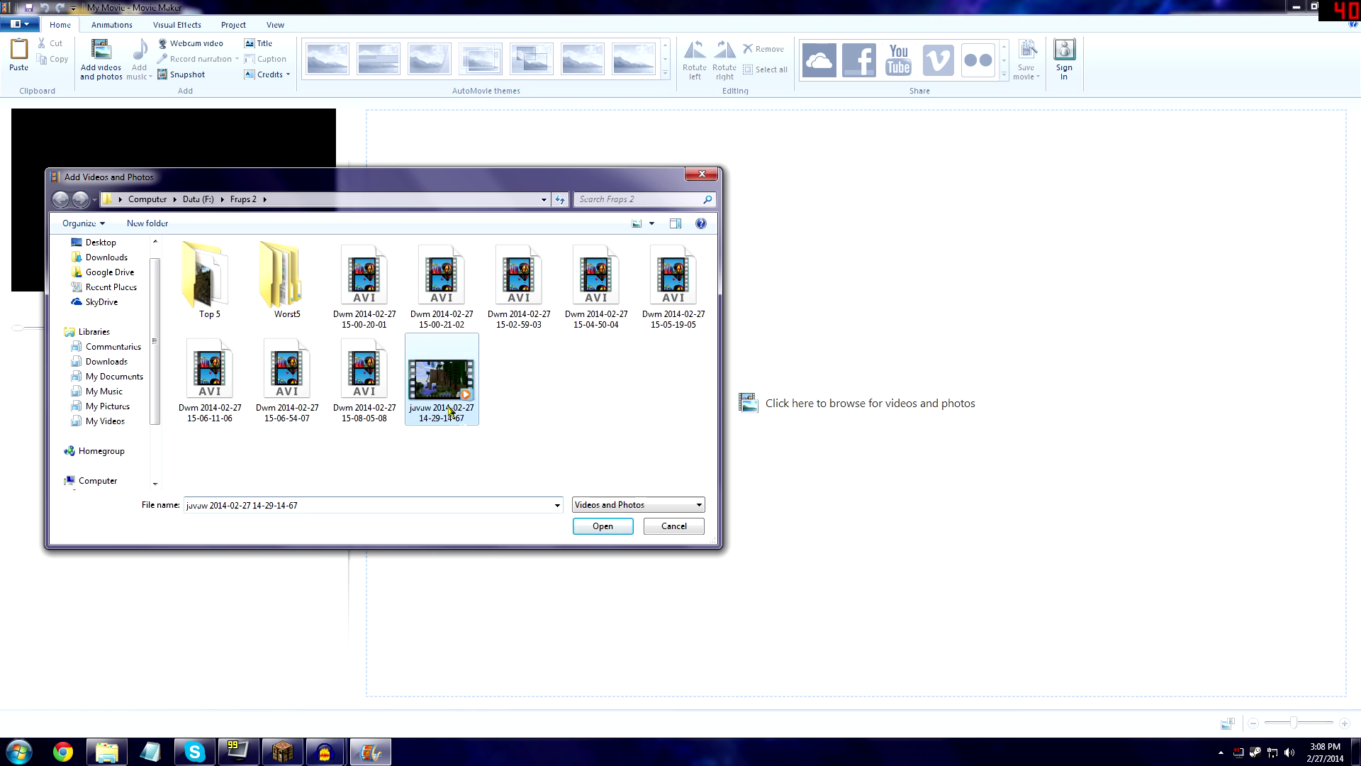
pyautogui.click(602, 526)
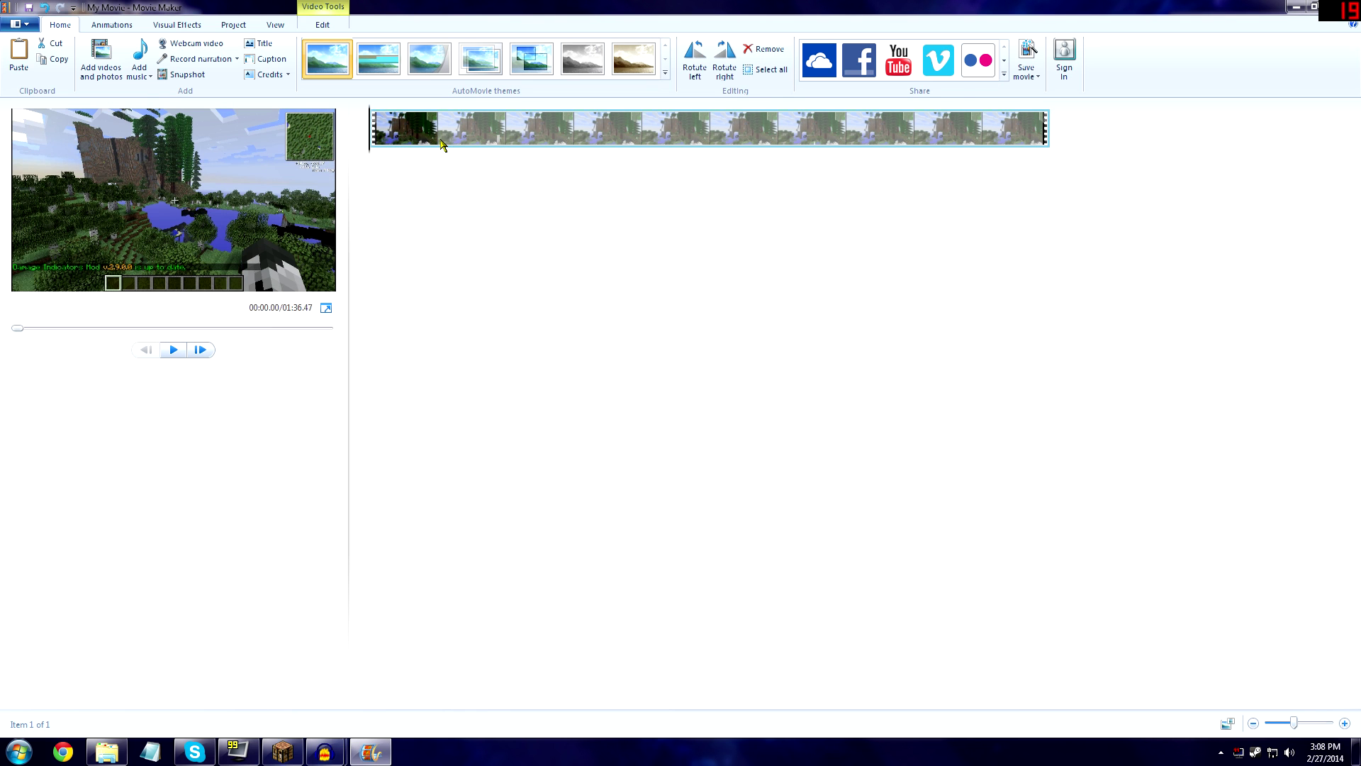
# Step: Add how to audio.wav as the music track and scrub the clip to preview it
pyautogui.click(143, 52)
pyautogui.click(517, 252)
pyautogui.click(588, 416)
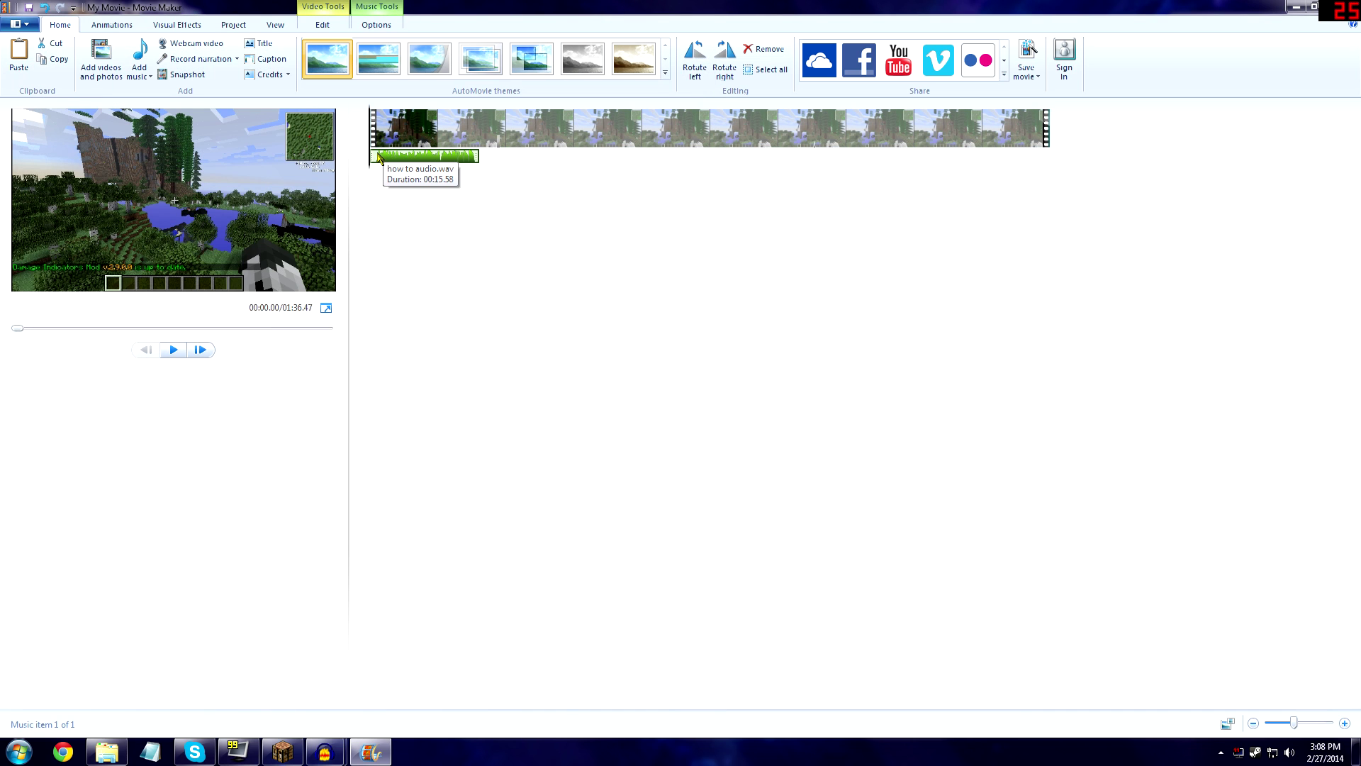
pyautogui.click(428, 131)
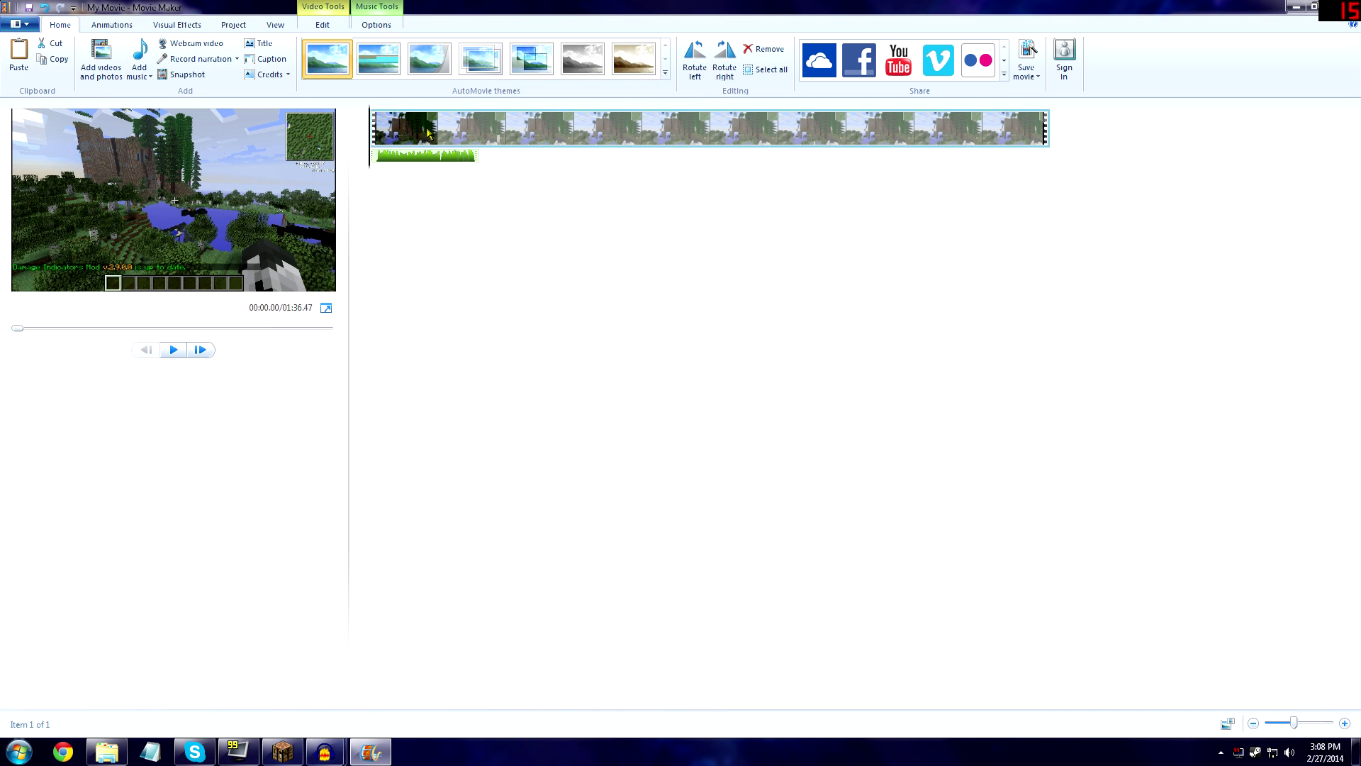
pyautogui.moveTo(462, 132); pyautogui.dragTo(366, 133)
pyautogui.click(17, 24)
# Step: Save the project as 'how to' in My Videos, then reopen Save project as and cancel
pyautogui.click(56, 142)
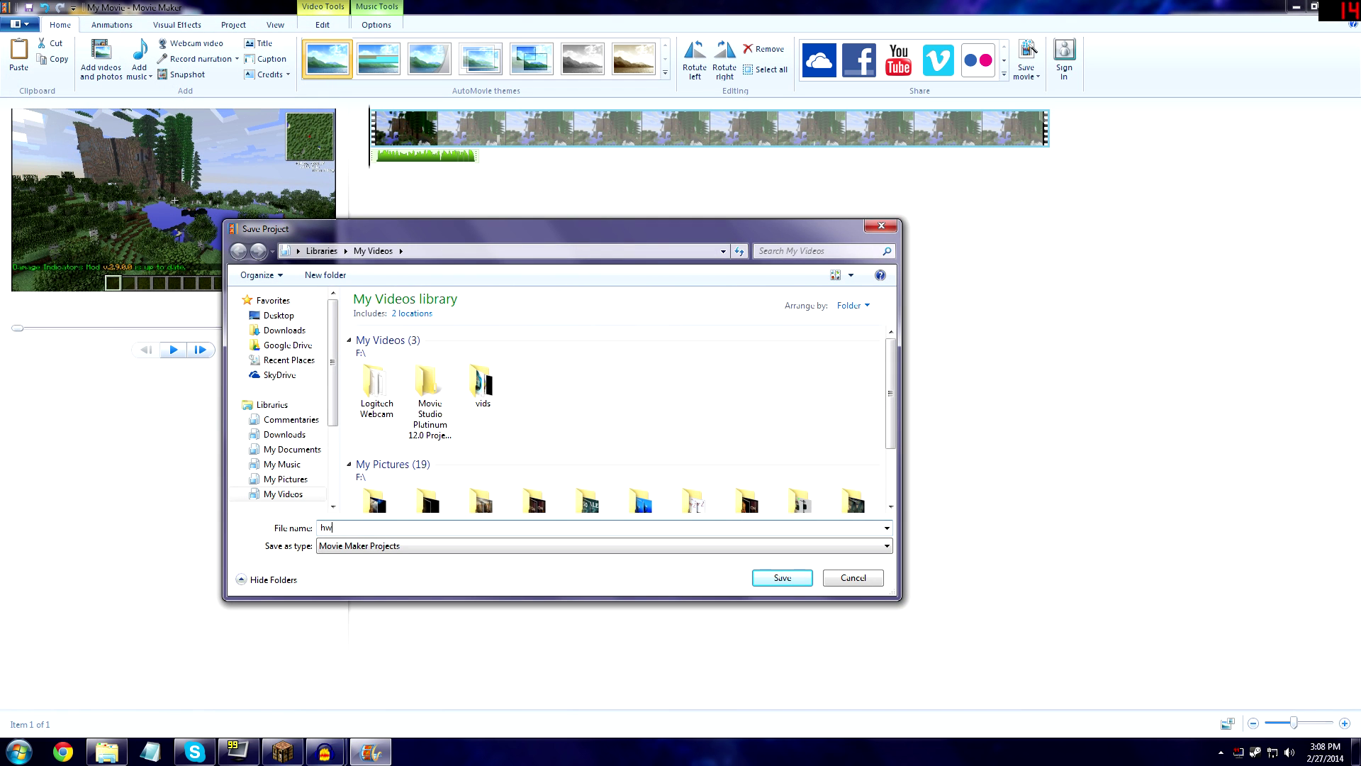
pyautogui.press('Return')
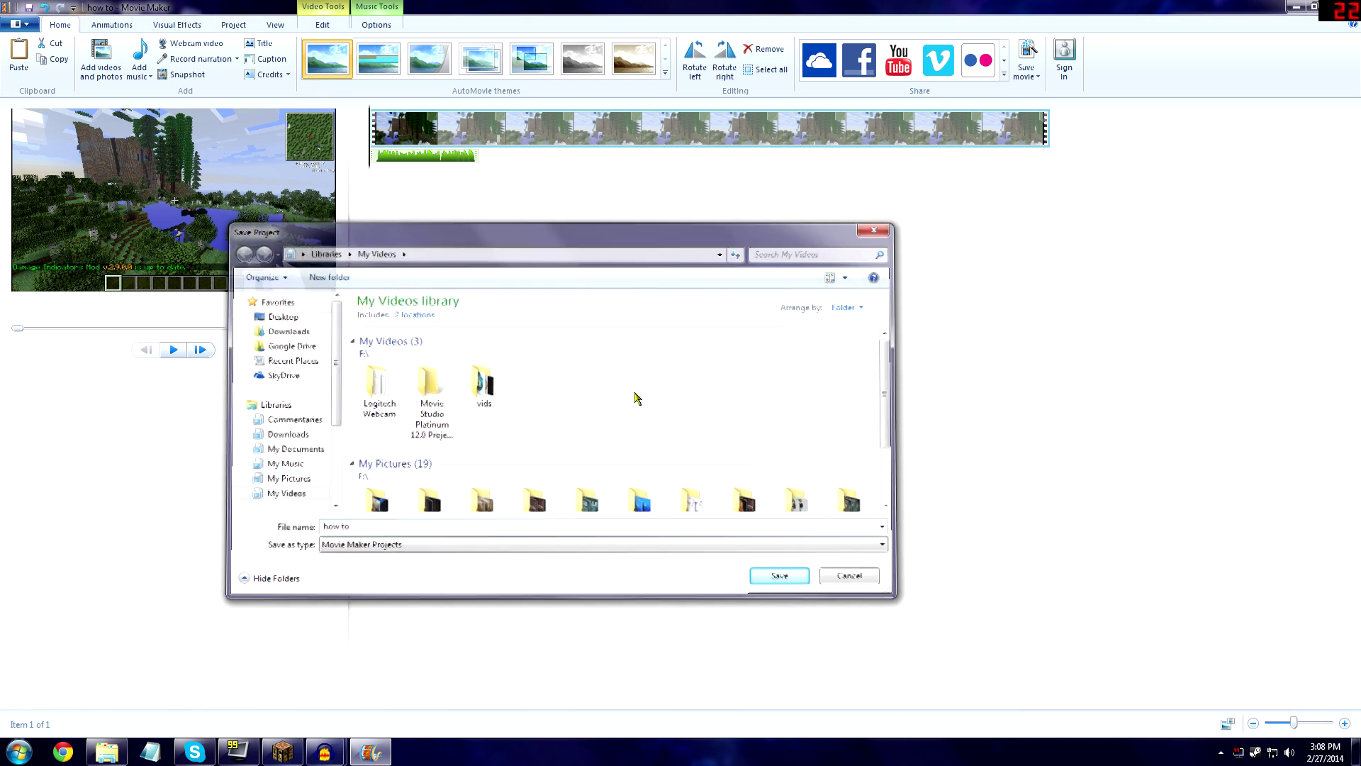
pyautogui.click(17, 24)
pyautogui.click(52, 137)
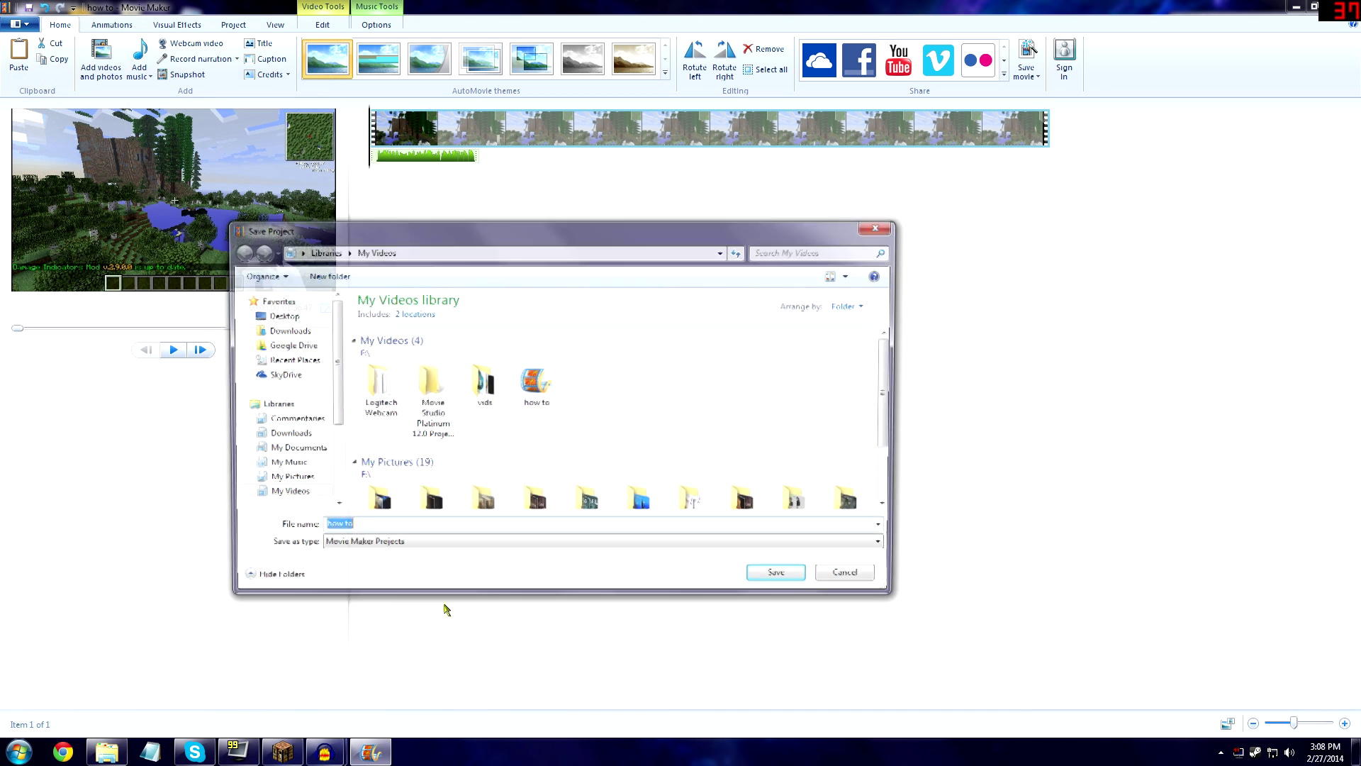
pyautogui.click(861, 582)
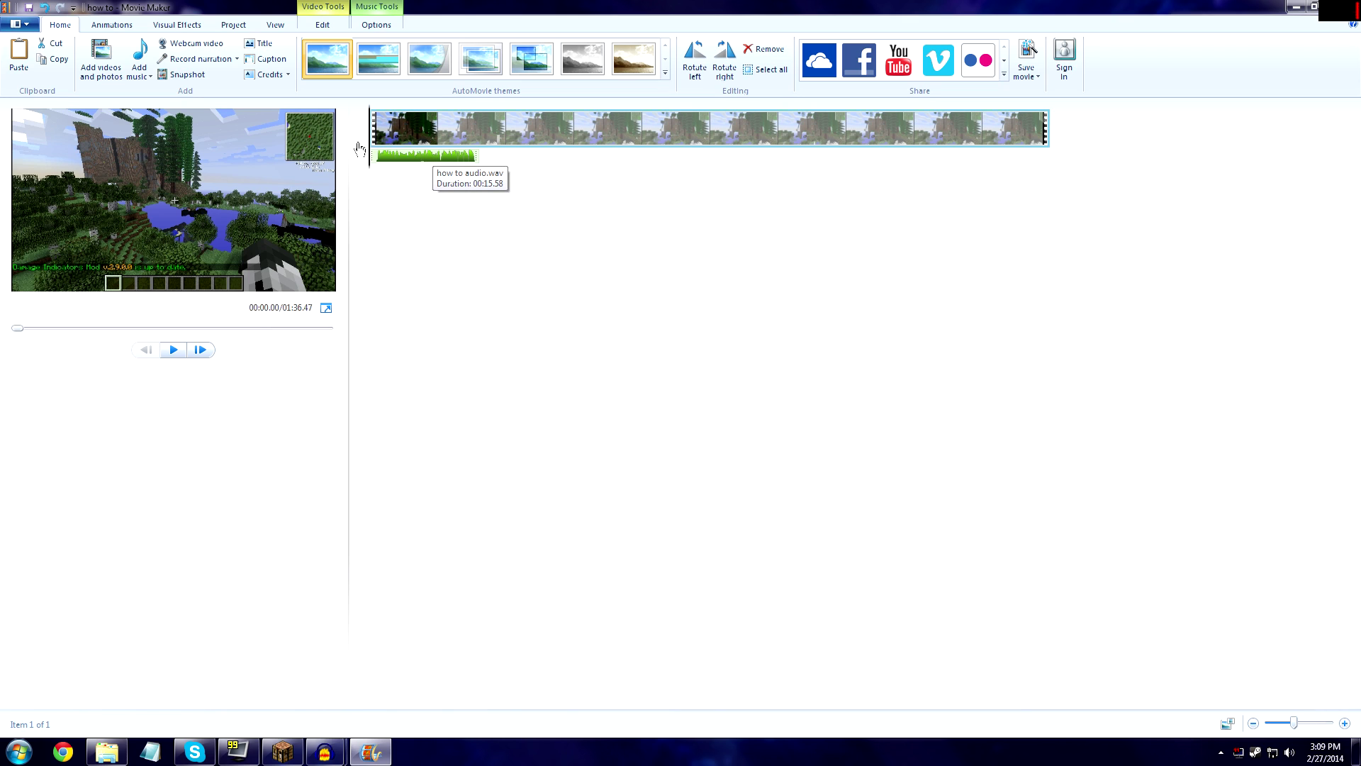
# Step: Choose the HD 720p custom setting under Save movie, bringing up the MPEG-4 save dialog
pyautogui.click(26, 24)
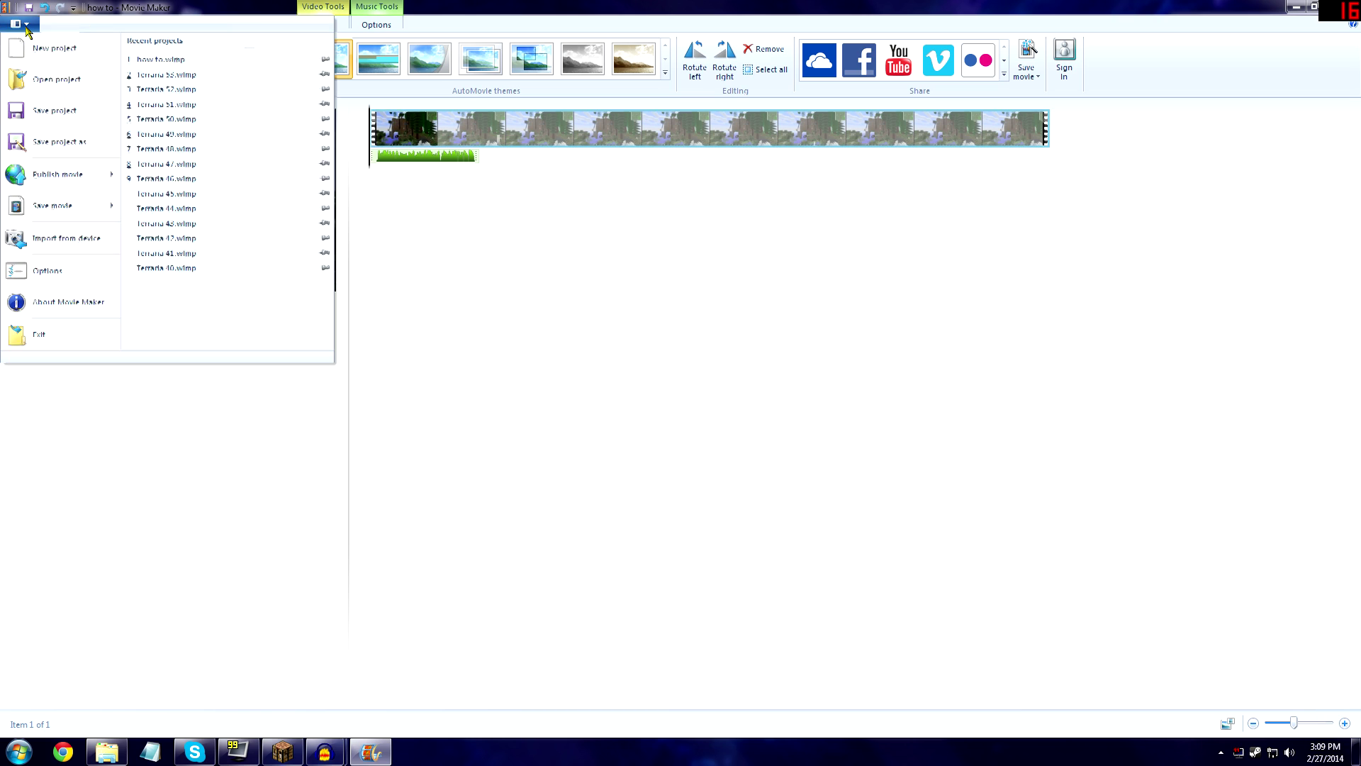
pyautogui.moveTo(58, 221)
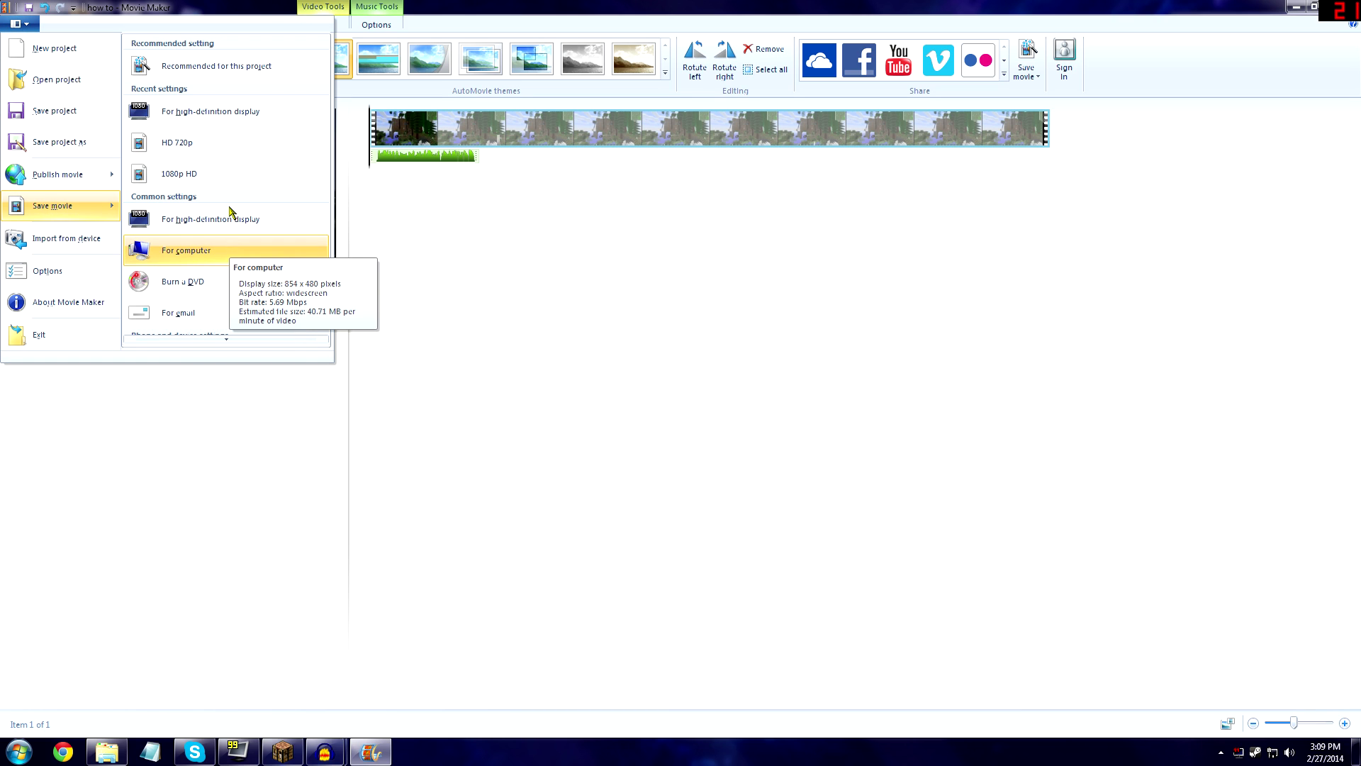
pyautogui.click(231, 342)
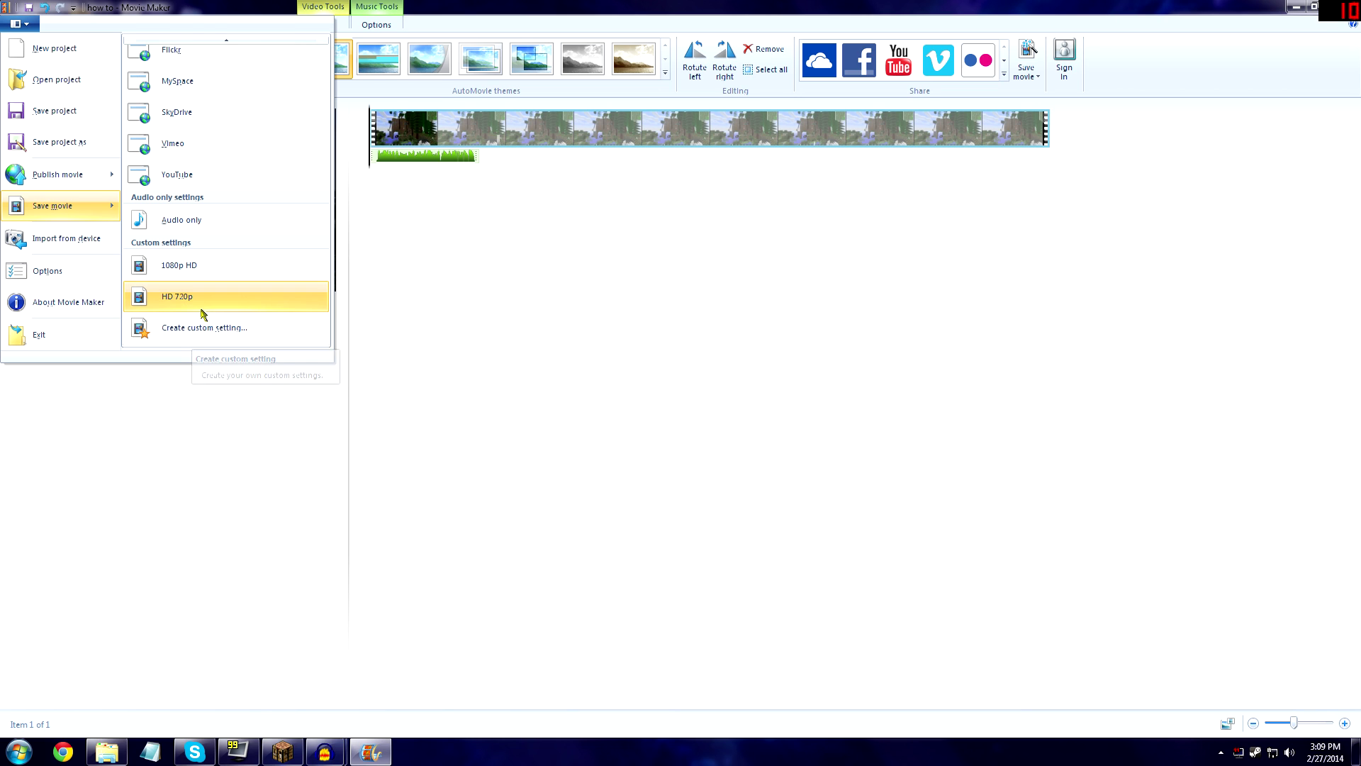
pyautogui.rightClick(202, 303)
# Step: Cancel the HD 720p save and open the custom export setting editor instead
pyautogui.click(178, 297)
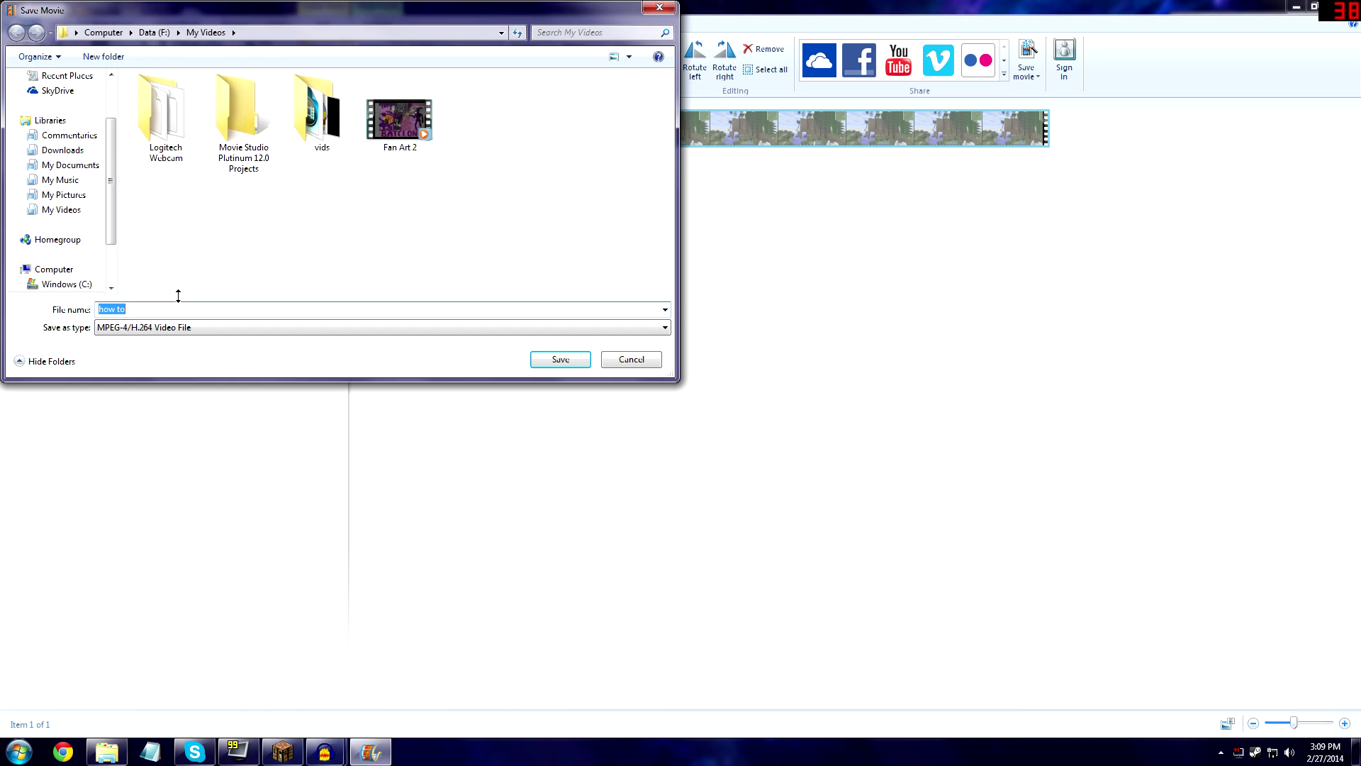
pyautogui.press('Escape')
pyautogui.click(20, 24)
pyautogui.moveTo(61, 206)
pyautogui.scroll(-2, 220, 347)
pyautogui.click(205, 332)
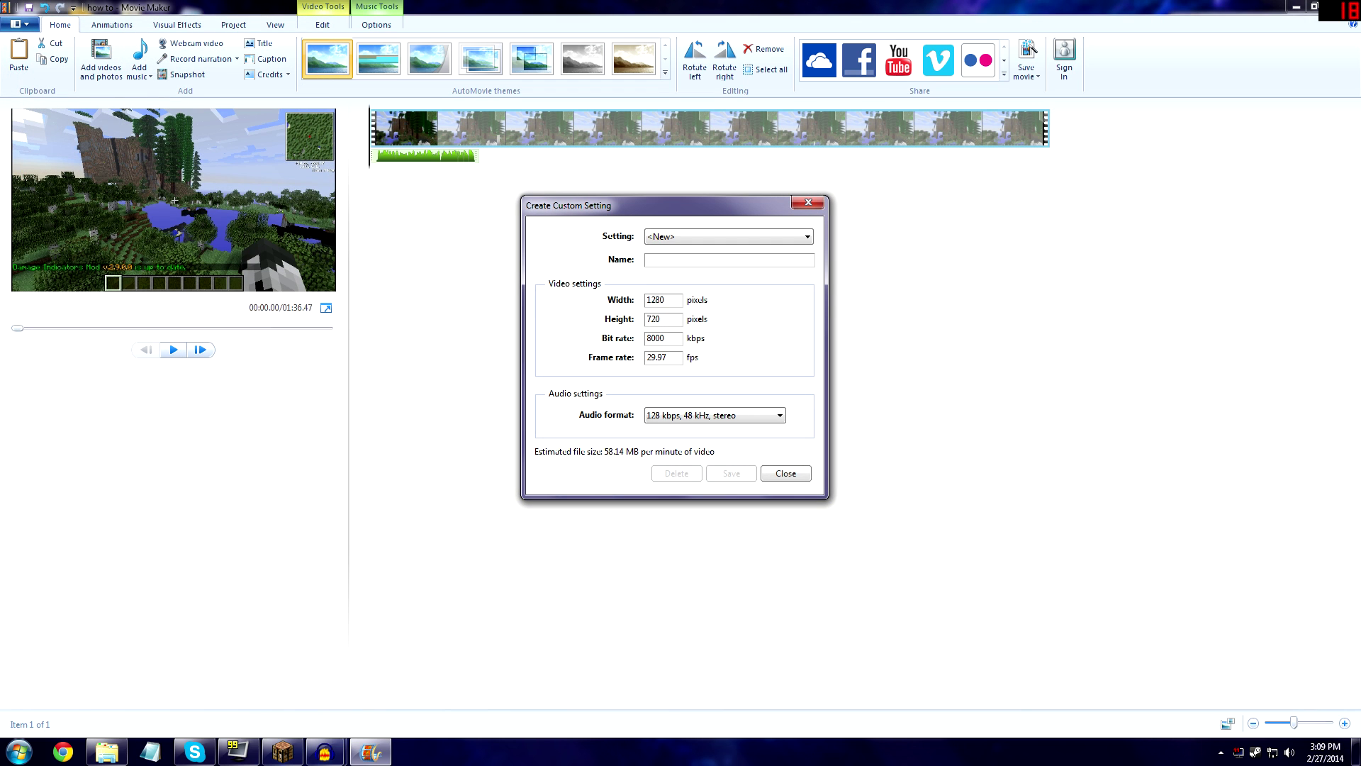
# Step: Review the 128 kbps, 48 kHz stereo audio format, then close the editor without saving
pyautogui.click(686, 411)
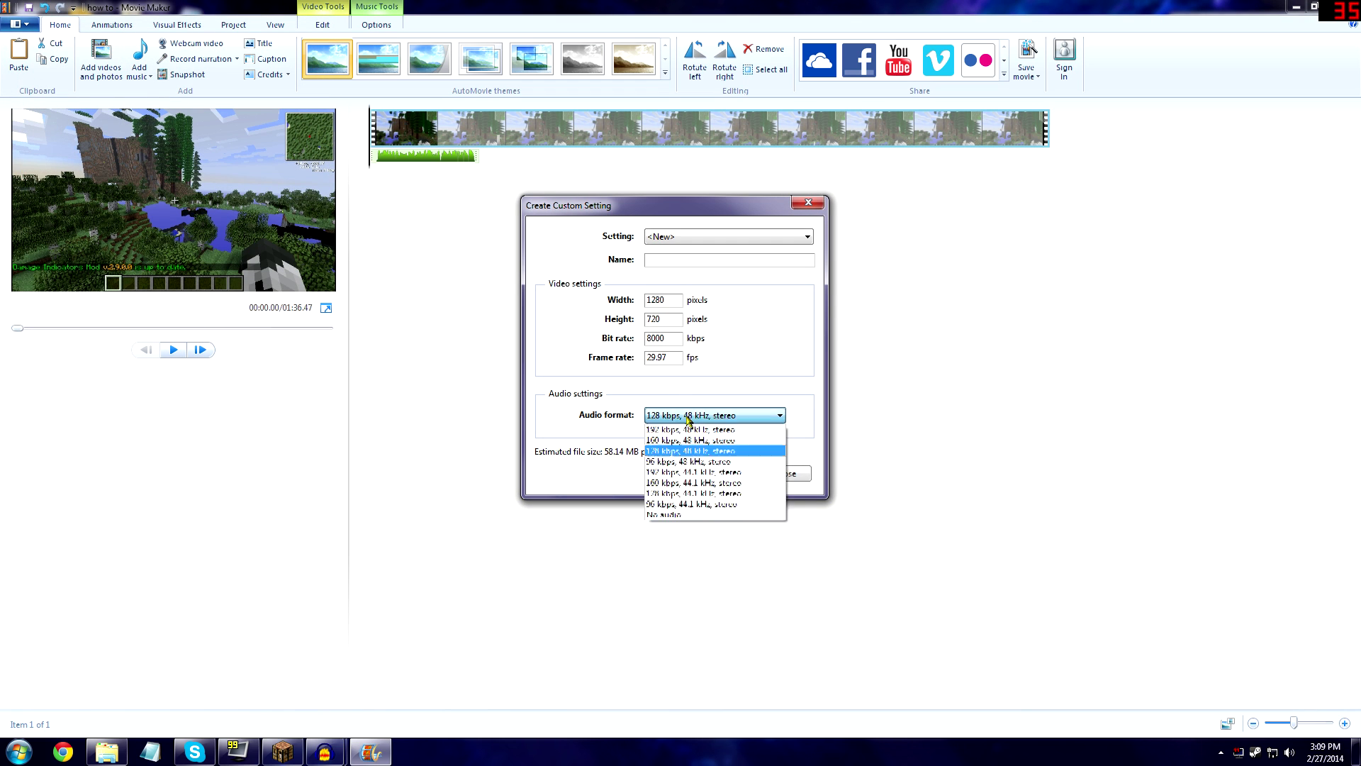
pyautogui.click(691, 414)
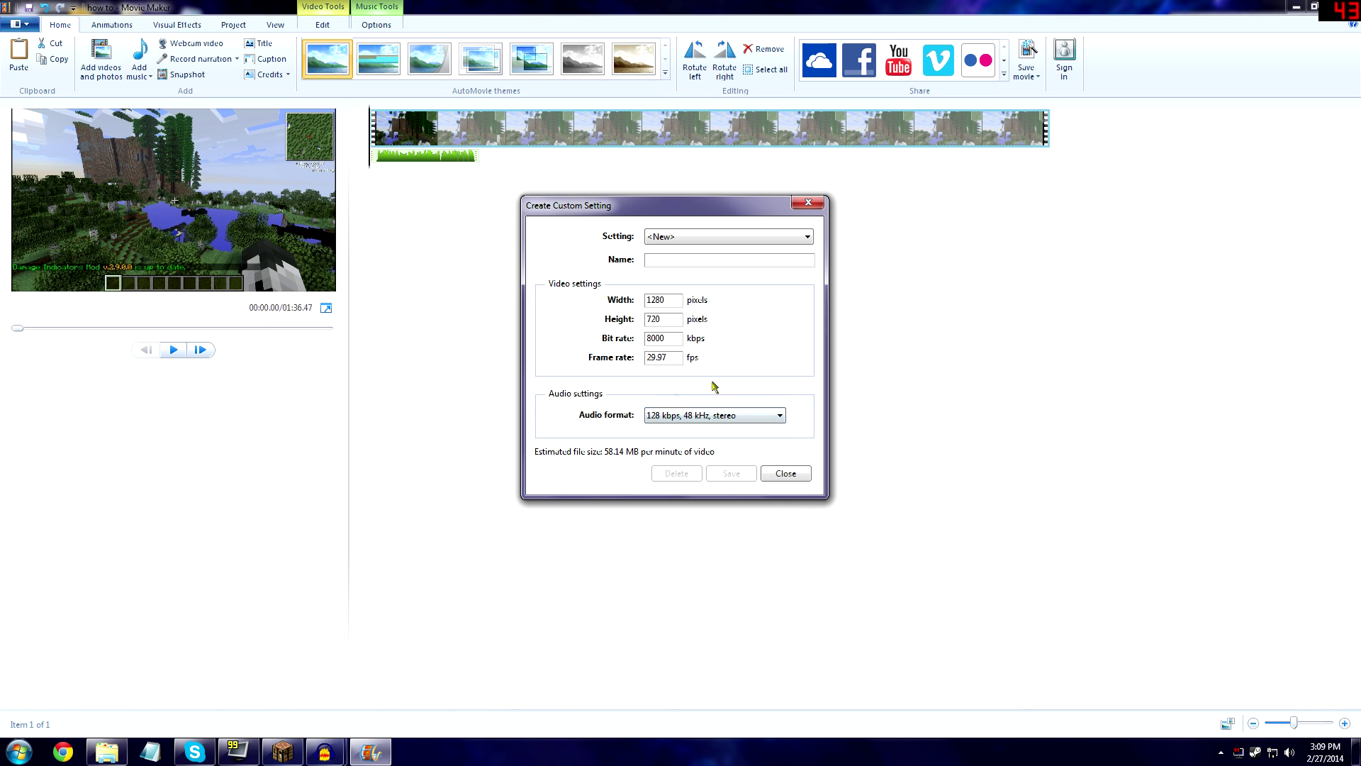
pyautogui.click(693, 414)
pyautogui.click(727, 451)
pyautogui.click(729, 260)
pyautogui.write('720')
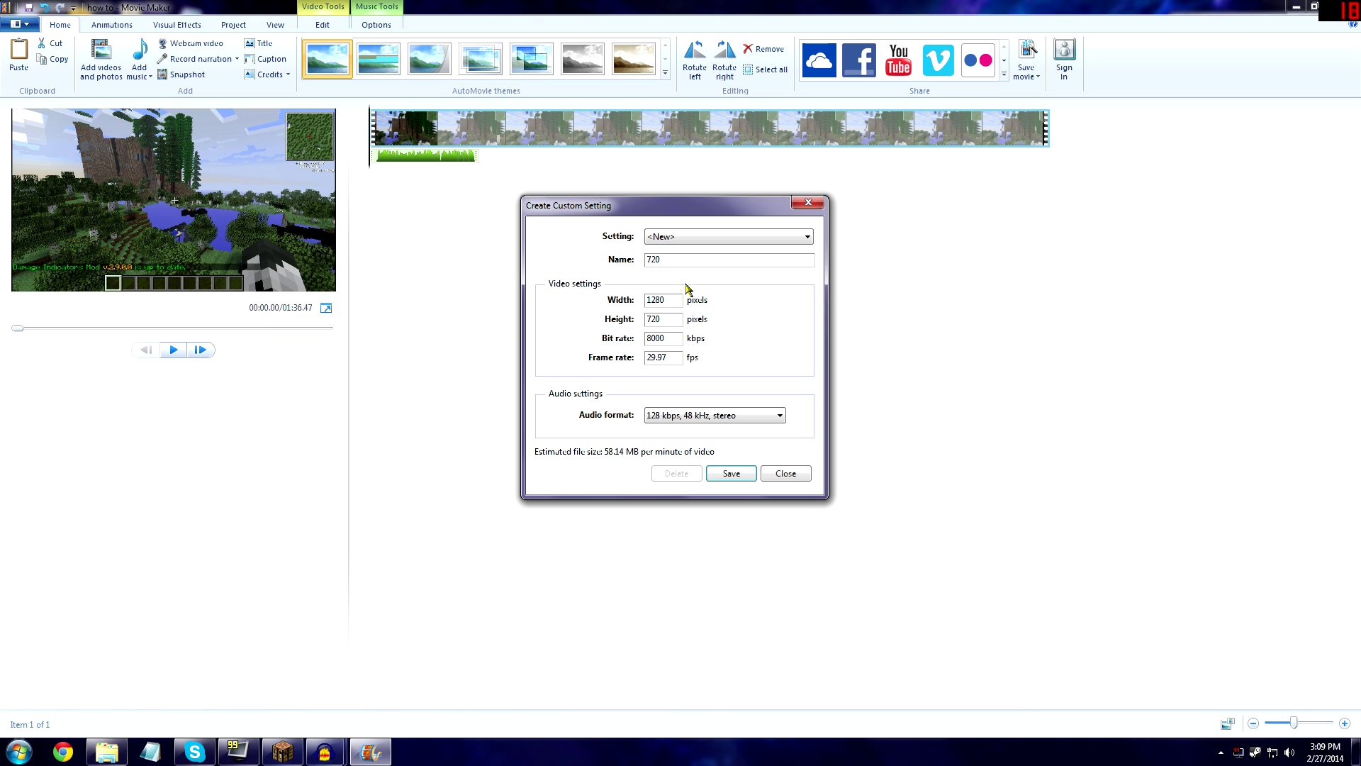
pyautogui.click(806, 475)
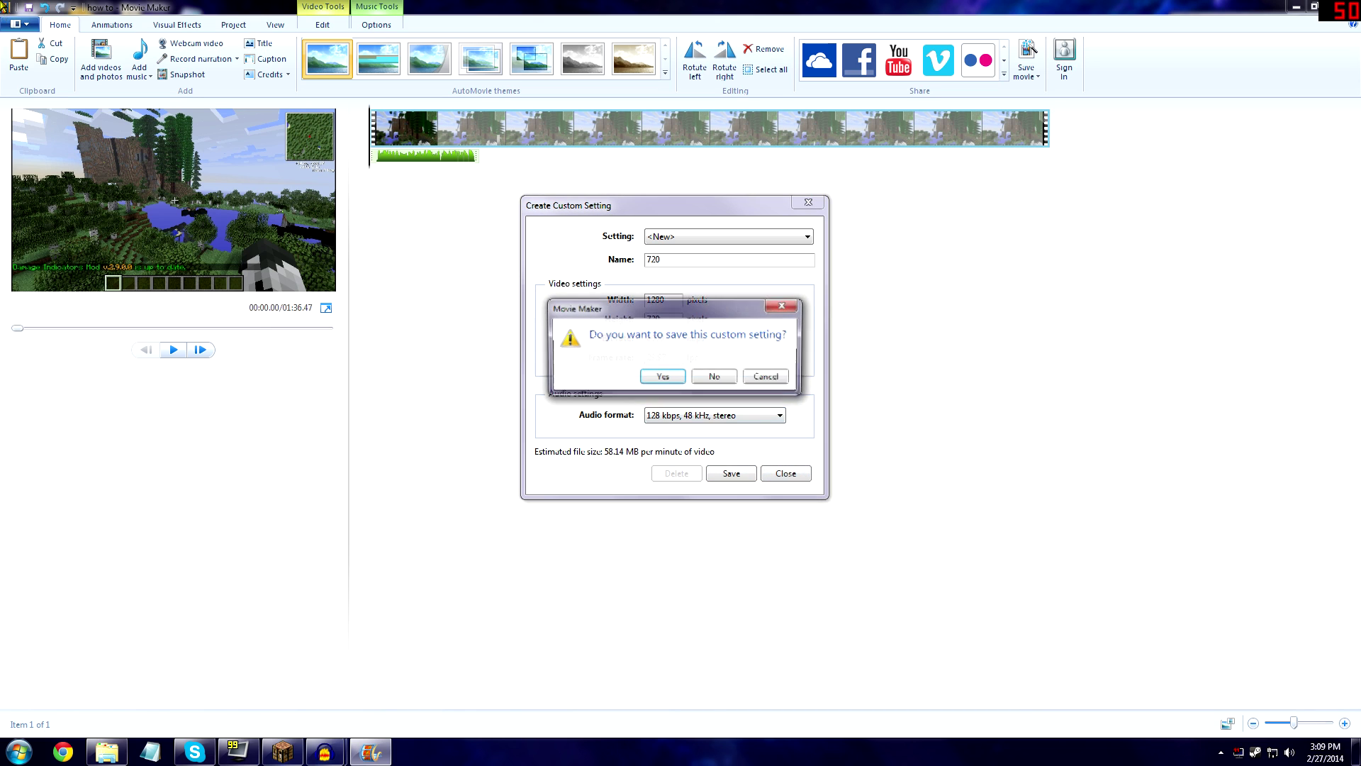
pyautogui.click(715, 378)
pyautogui.click(16, 23)
# Step: Export with HD 720p as a Windows Media Video File named 'how to' in My Videos
pyautogui.moveTo(102, 220)
pyautogui.scroll(-5, 273, 342)
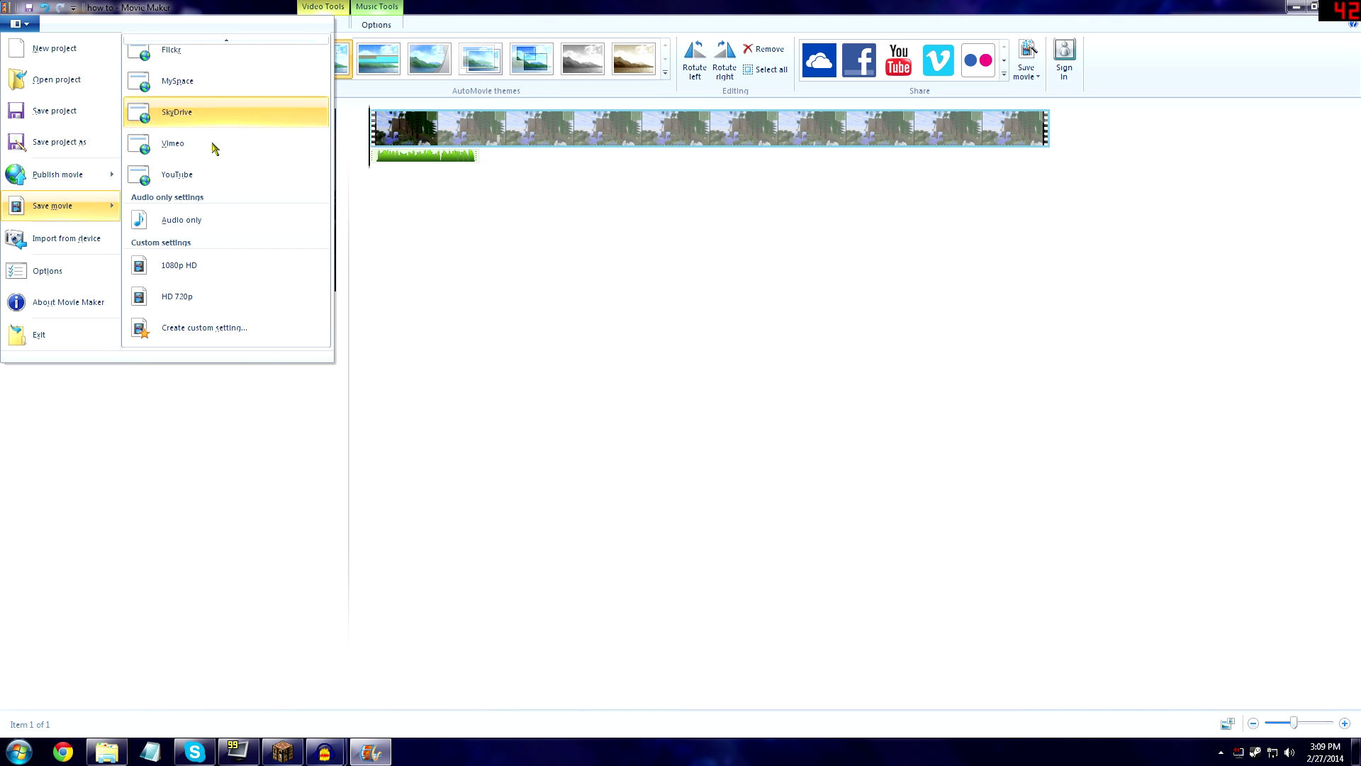
pyautogui.click(229, 295)
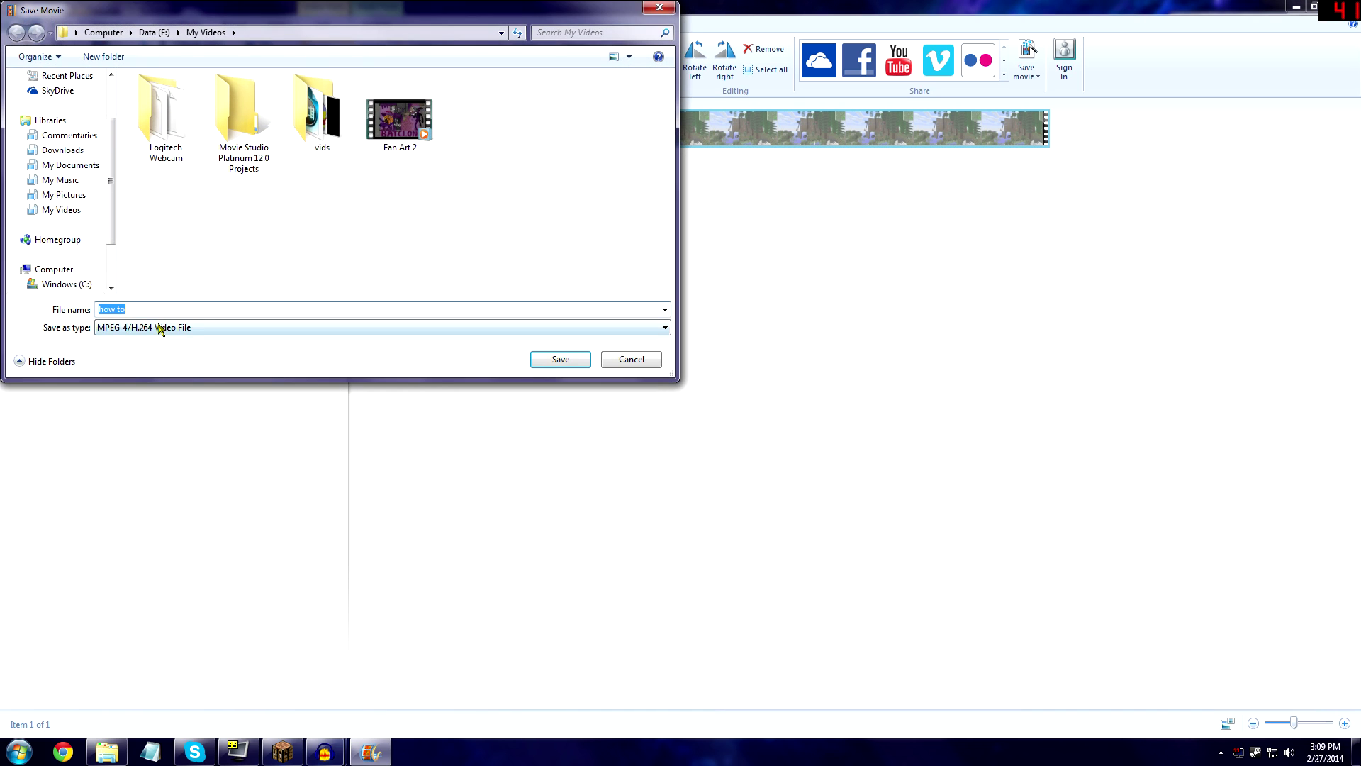
pyautogui.click(160, 328)
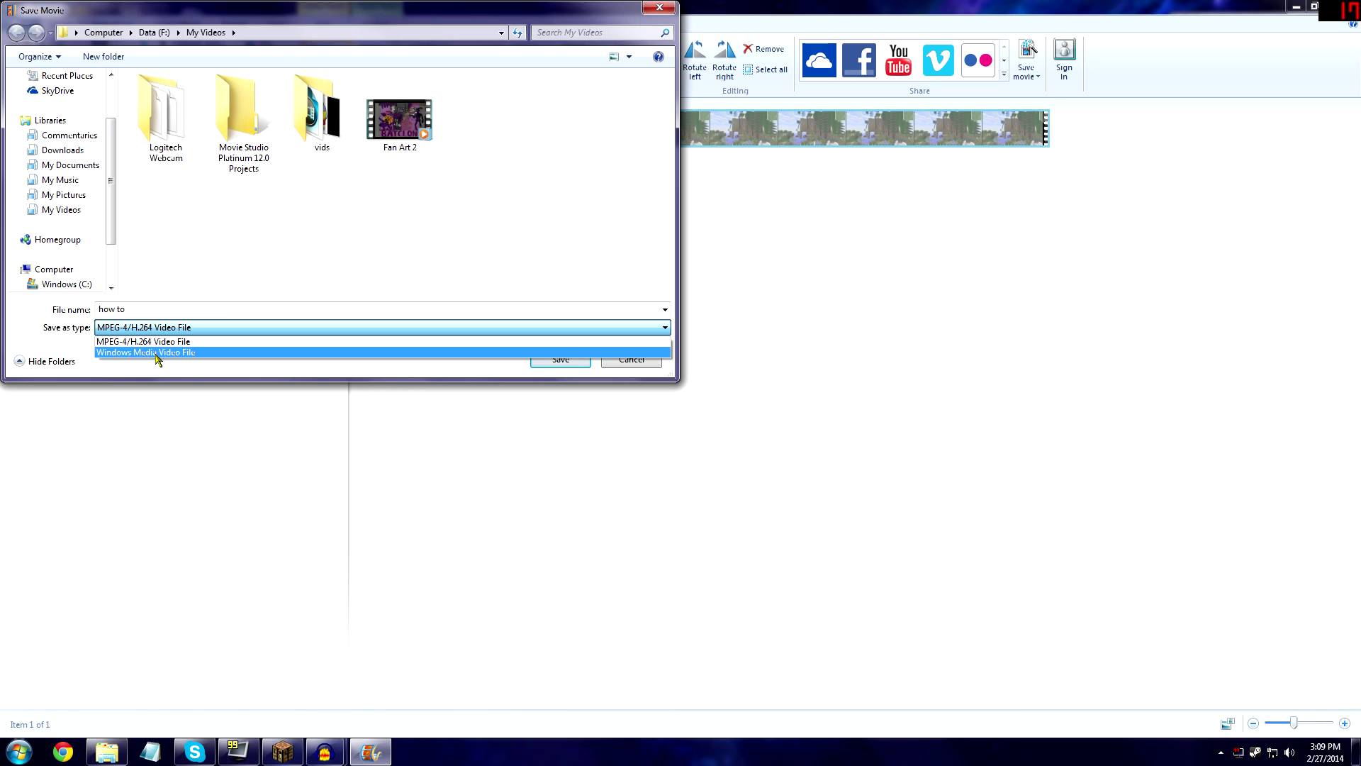
pyautogui.click(158, 352)
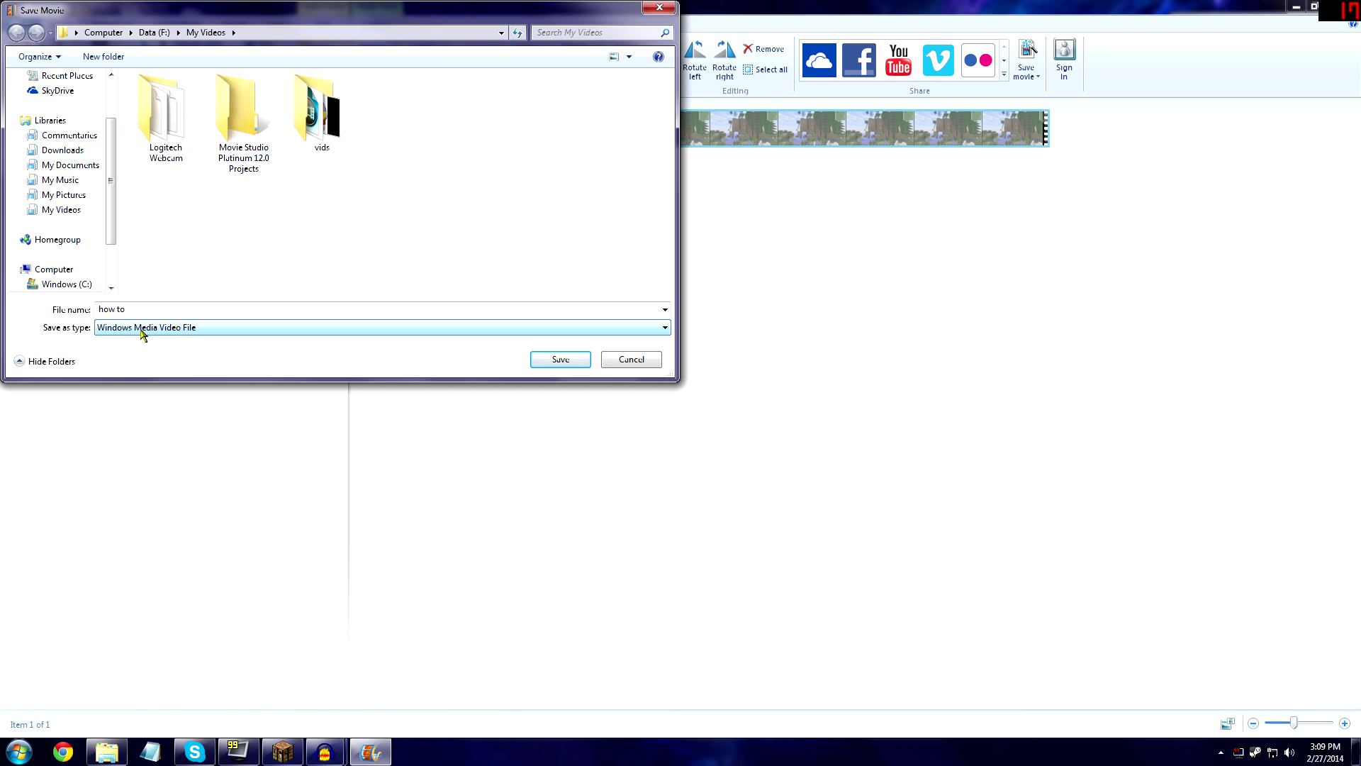
pyautogui.click(489, 330)
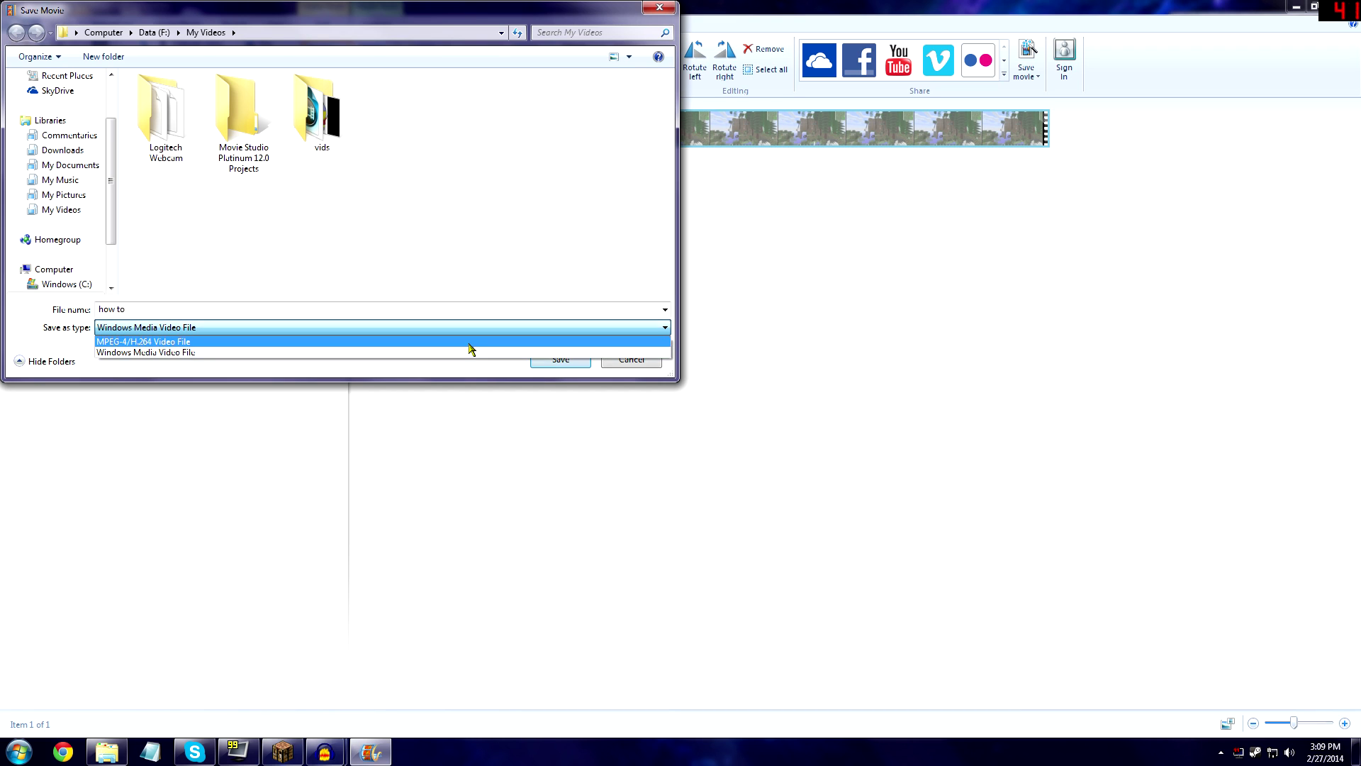
pyautogui.click(148, 353)
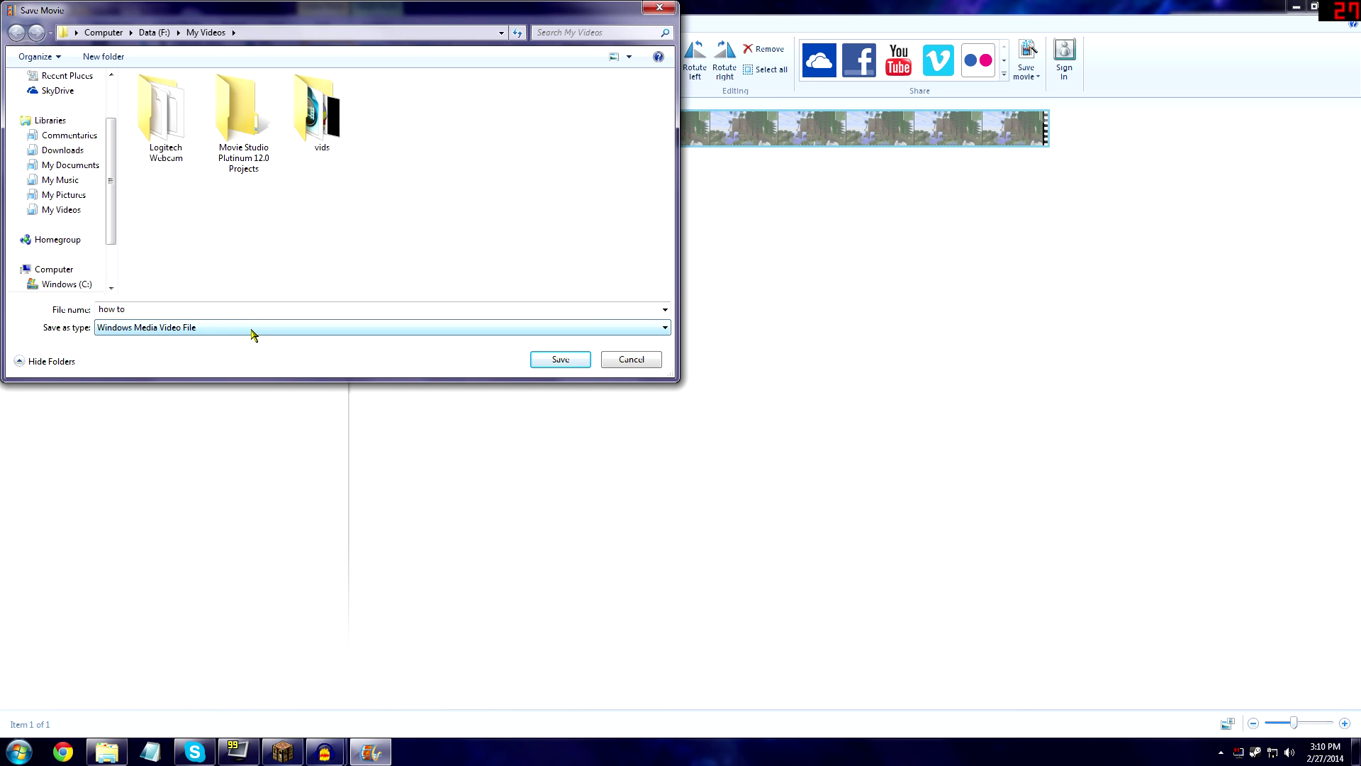
pyautogui.click(552, 365)
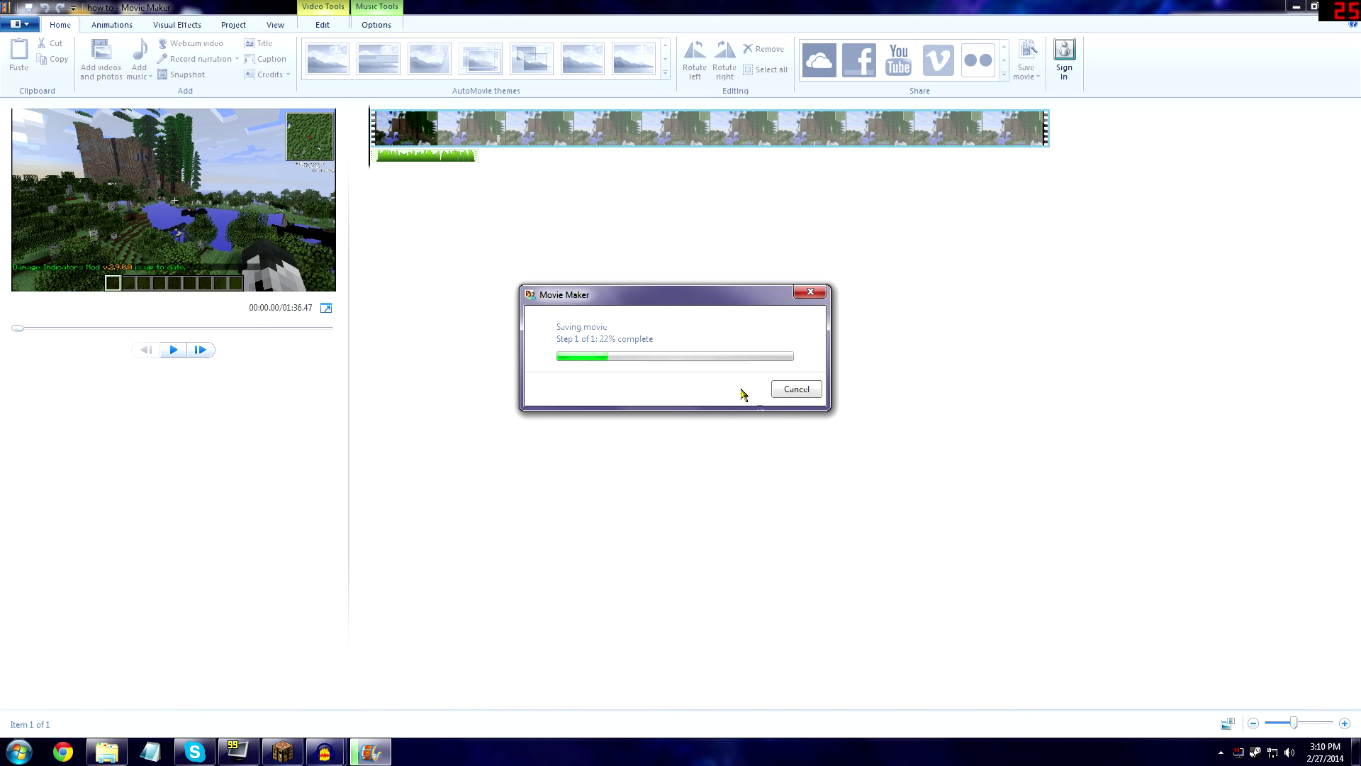
# Step: Let the movie export continue to completion, then close Windows Movie Maker
pyautogui.click(792, 391)
pyautogui.click(708, 358)
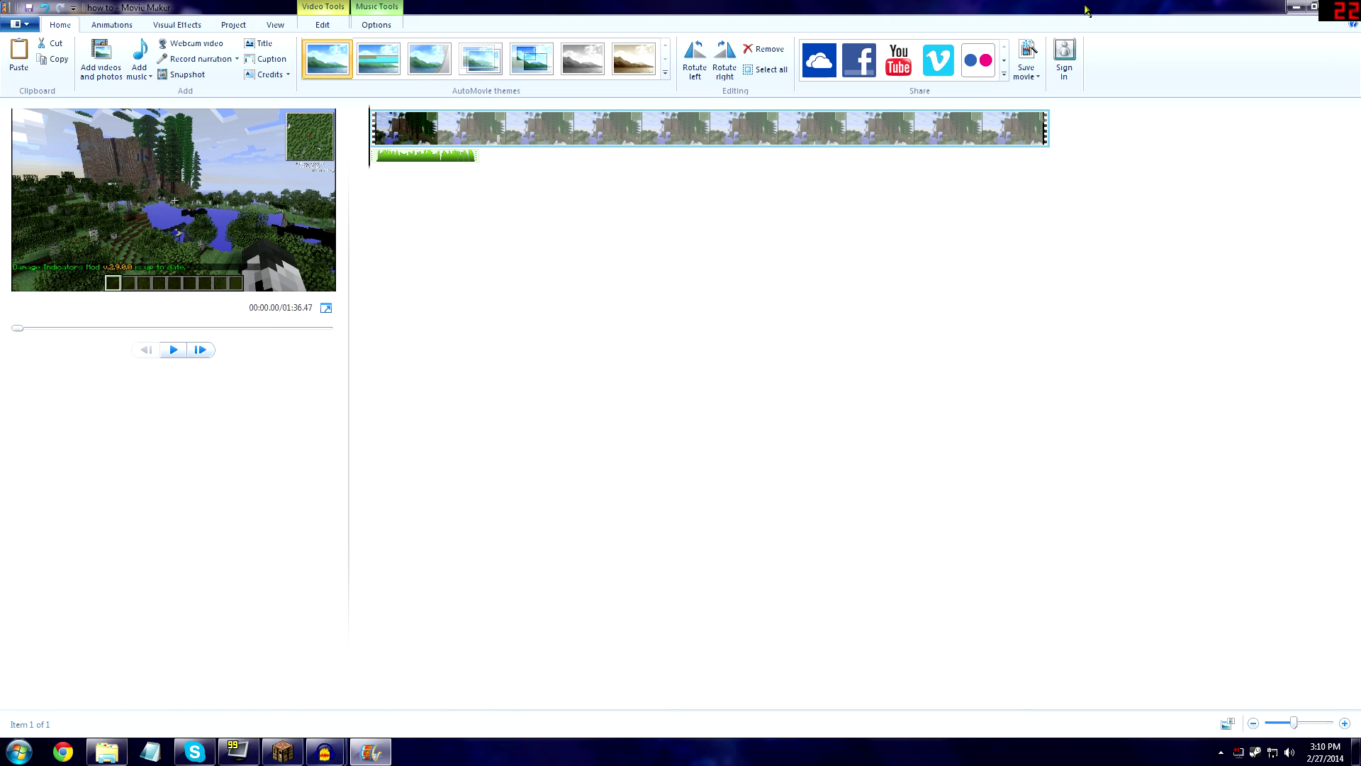
pyautogui.click(1342, 7)
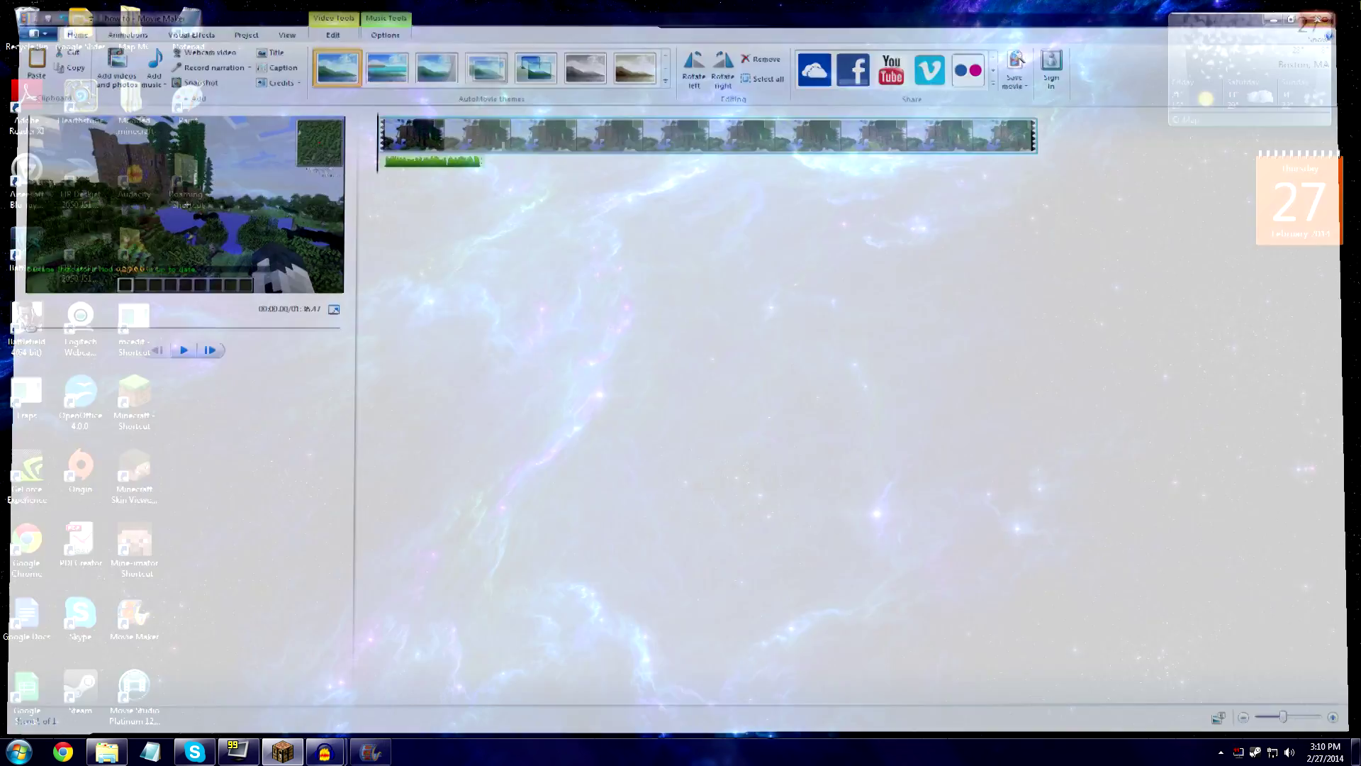
# Step: Launch Movie Studio Platinum 12.0, dismiss the missing project file warning, and browse to Frups 2
pyautogui.click(151, 697)
pyautogui.doubleClick(152, 699)
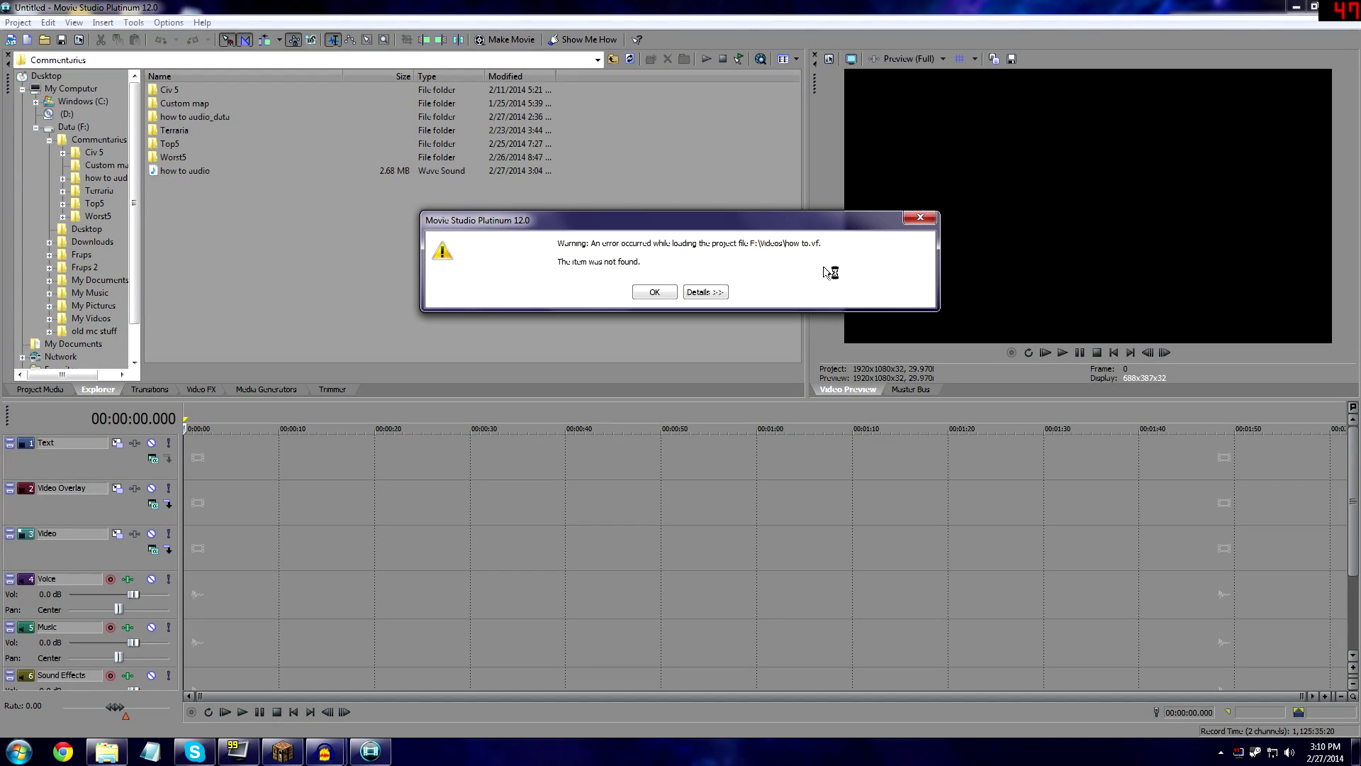
pyautogui.click(939, 218)
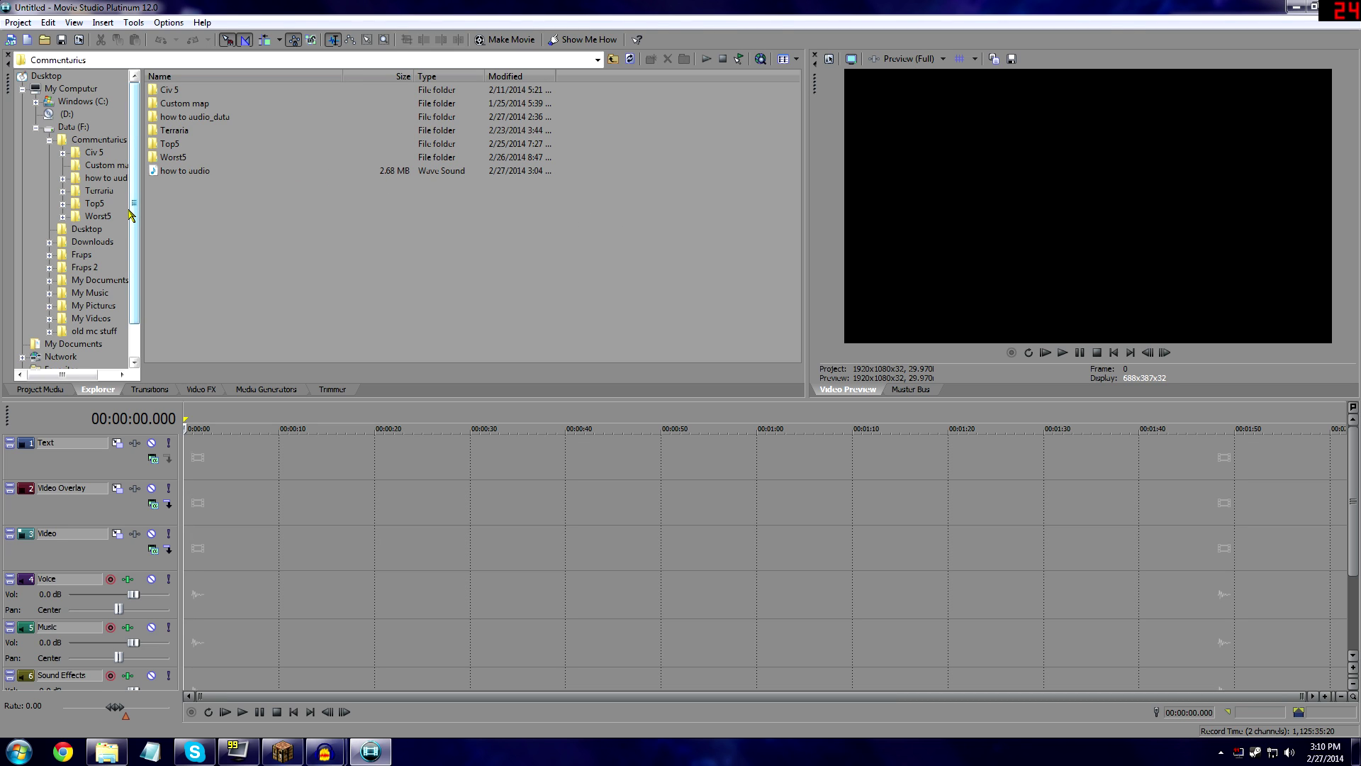
pyautogui.press('f')
pyautogui.press('f')
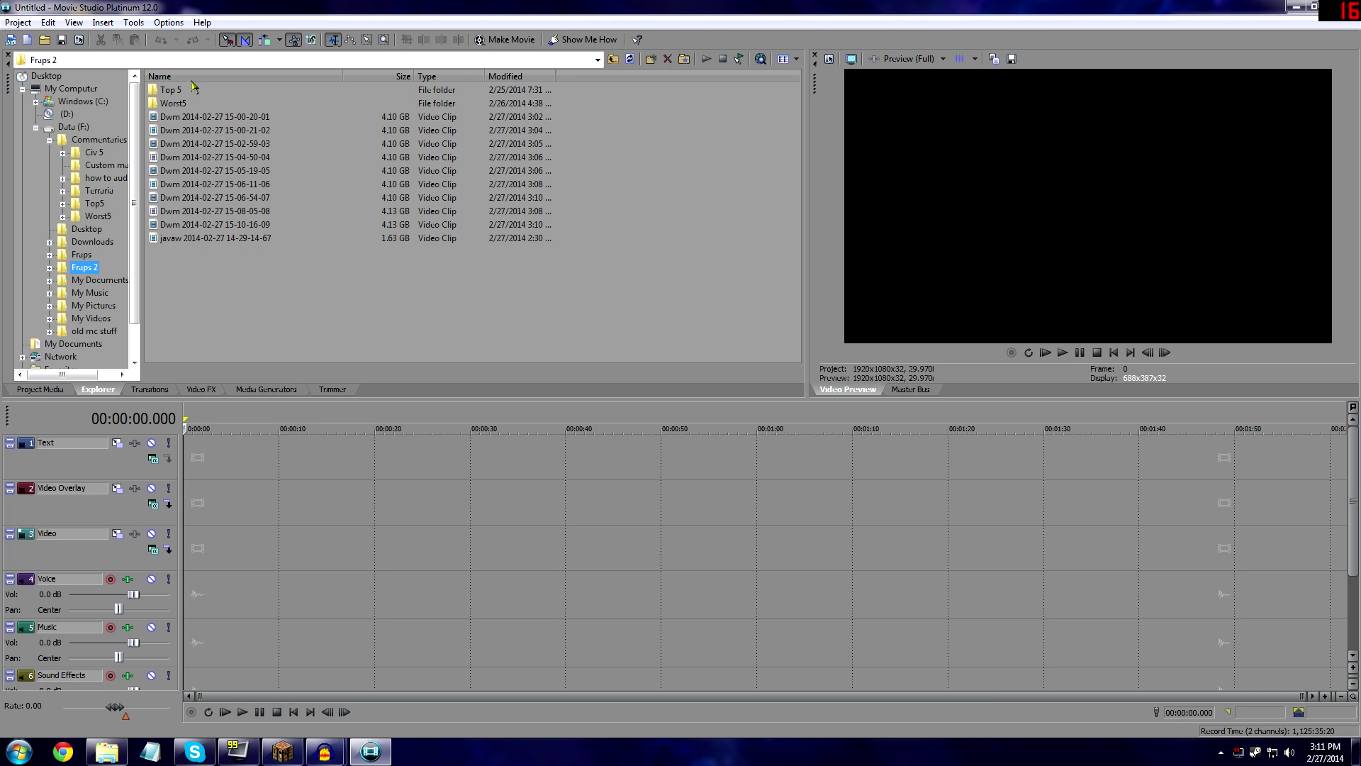
# Step: Place the javaw gameplay clip on the timeline and scrub it to about 0:34
pyautogui.moveTo(188, 238); pyautogui.dragTo(212, 461)
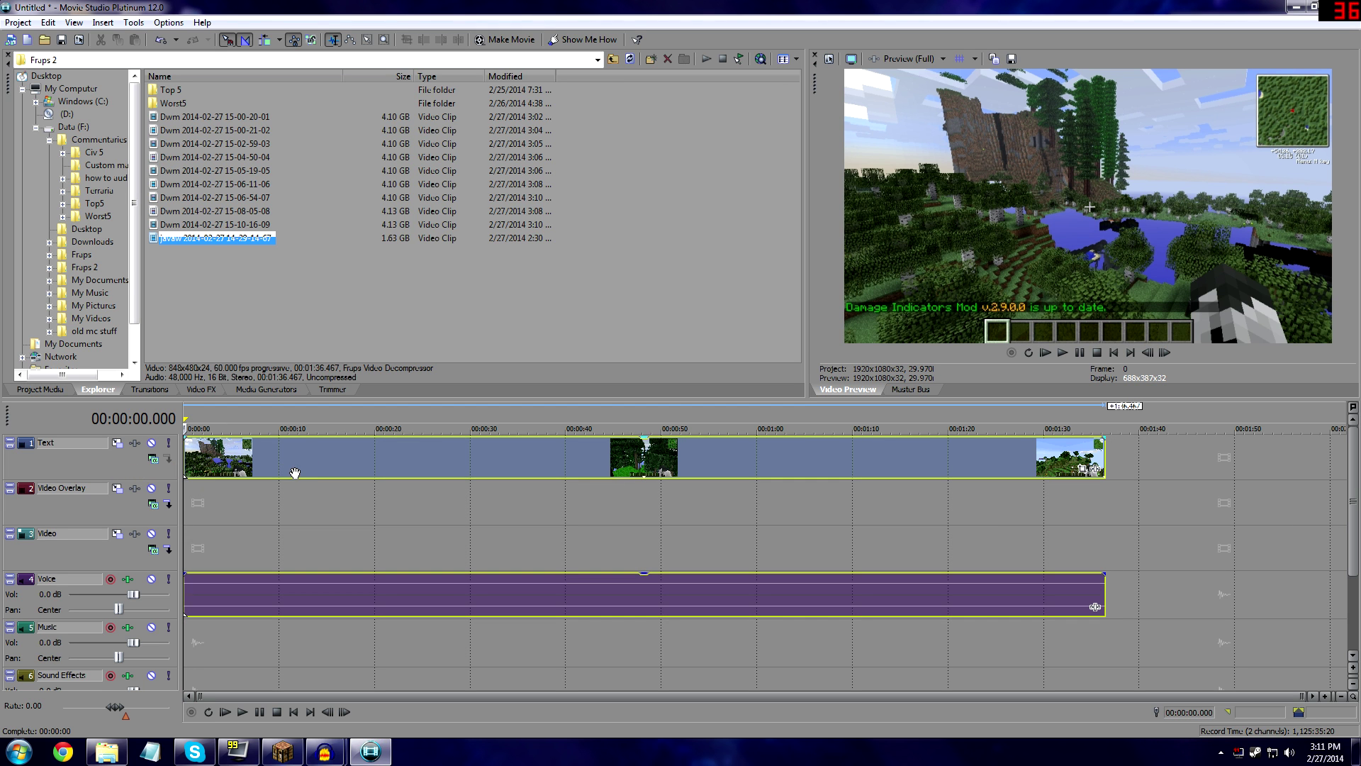
pyautogui.click(354, 524)
pyautogui.moveTo(355, 524); pyautogui.dragTo(507, 524)
# Step: Recenter and enlarge the Event Pan/Crop frame so black borders surround the picture
pyautogui.click(1097, 472)
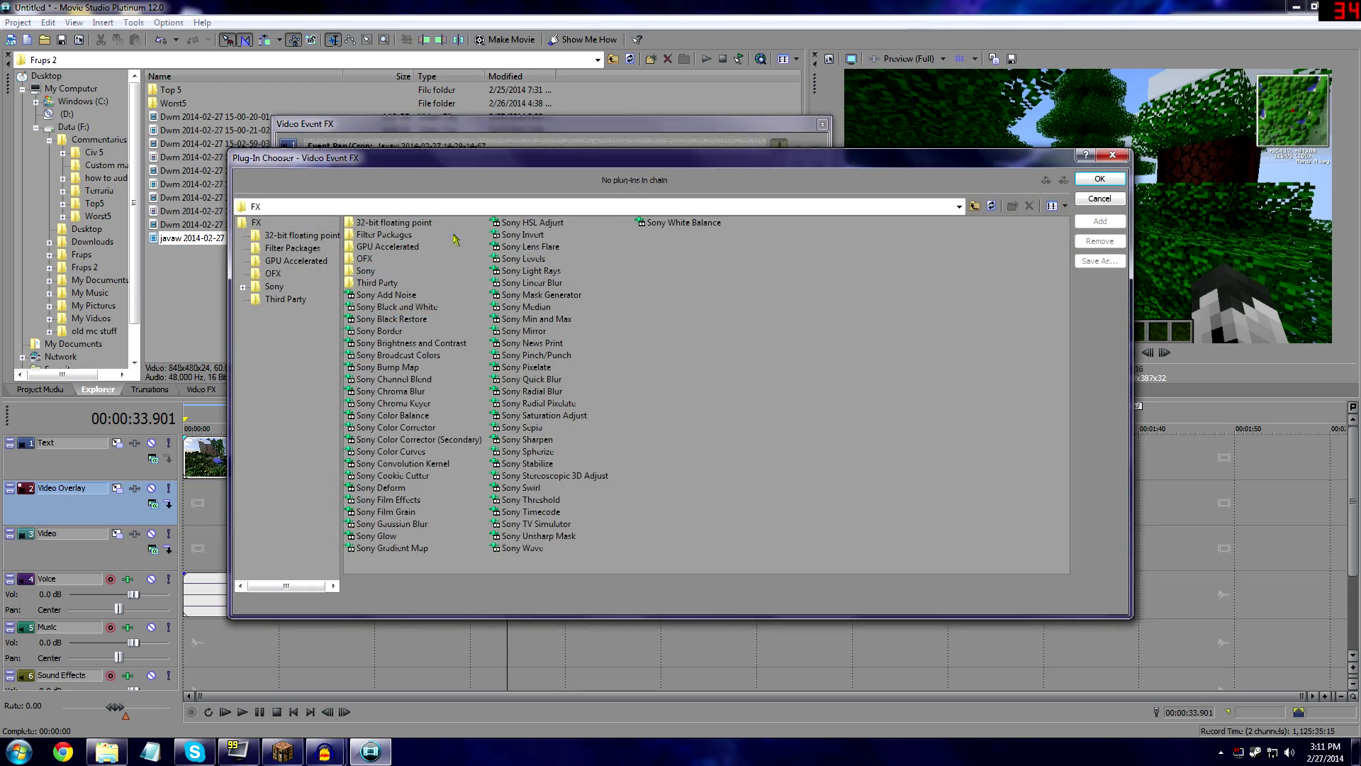
pyautogui.click(1112, 155)
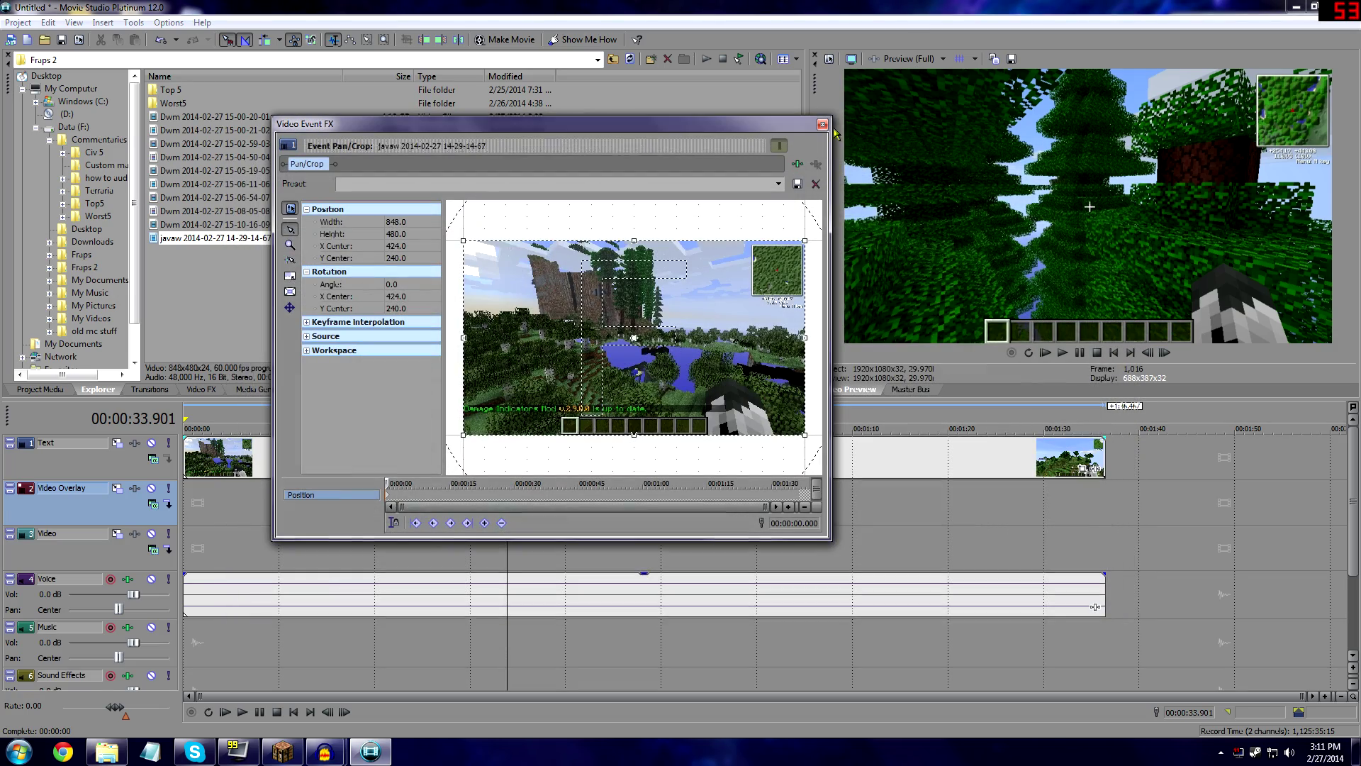
pyautogui.moveTo(591, 293); pyautogui.dragTo(630, 329)
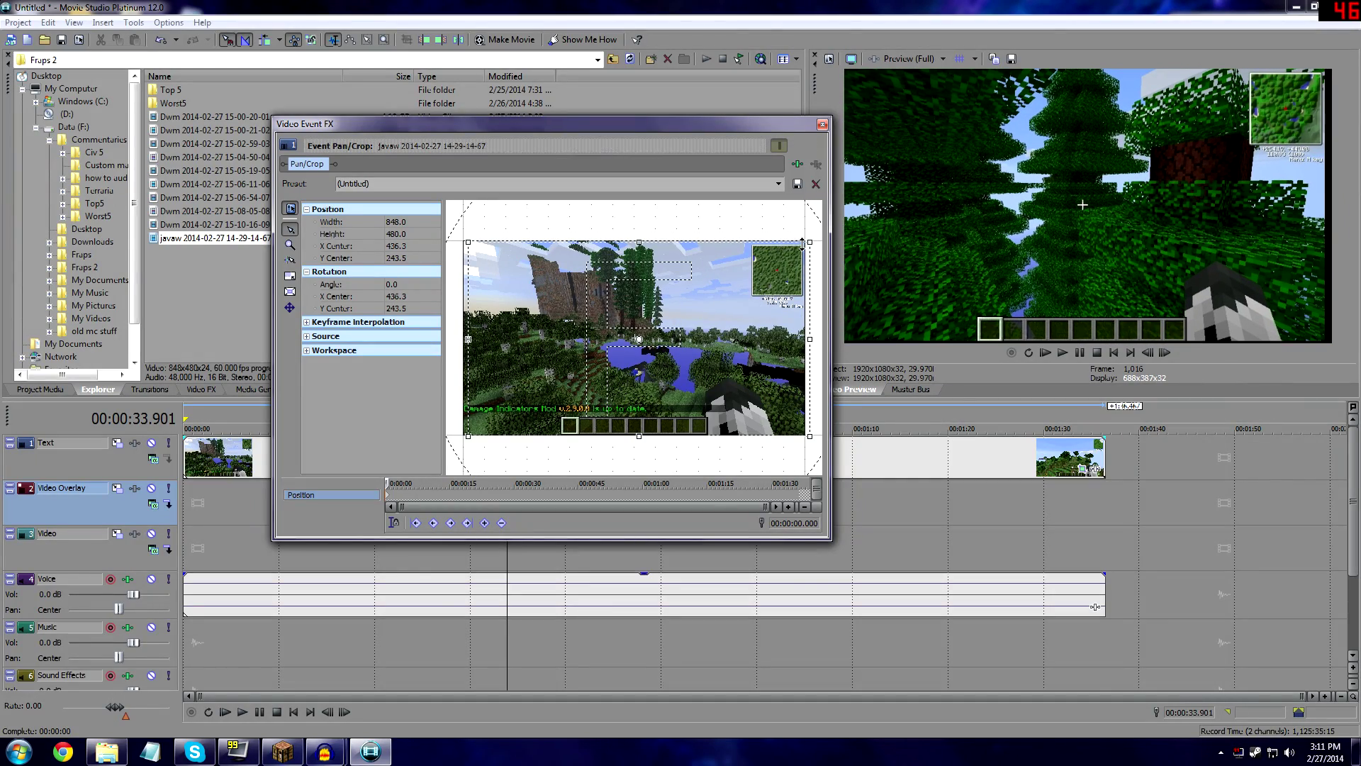
pyautogui.moveTo(806, 243); pyautogui.dragTo(821, 206)
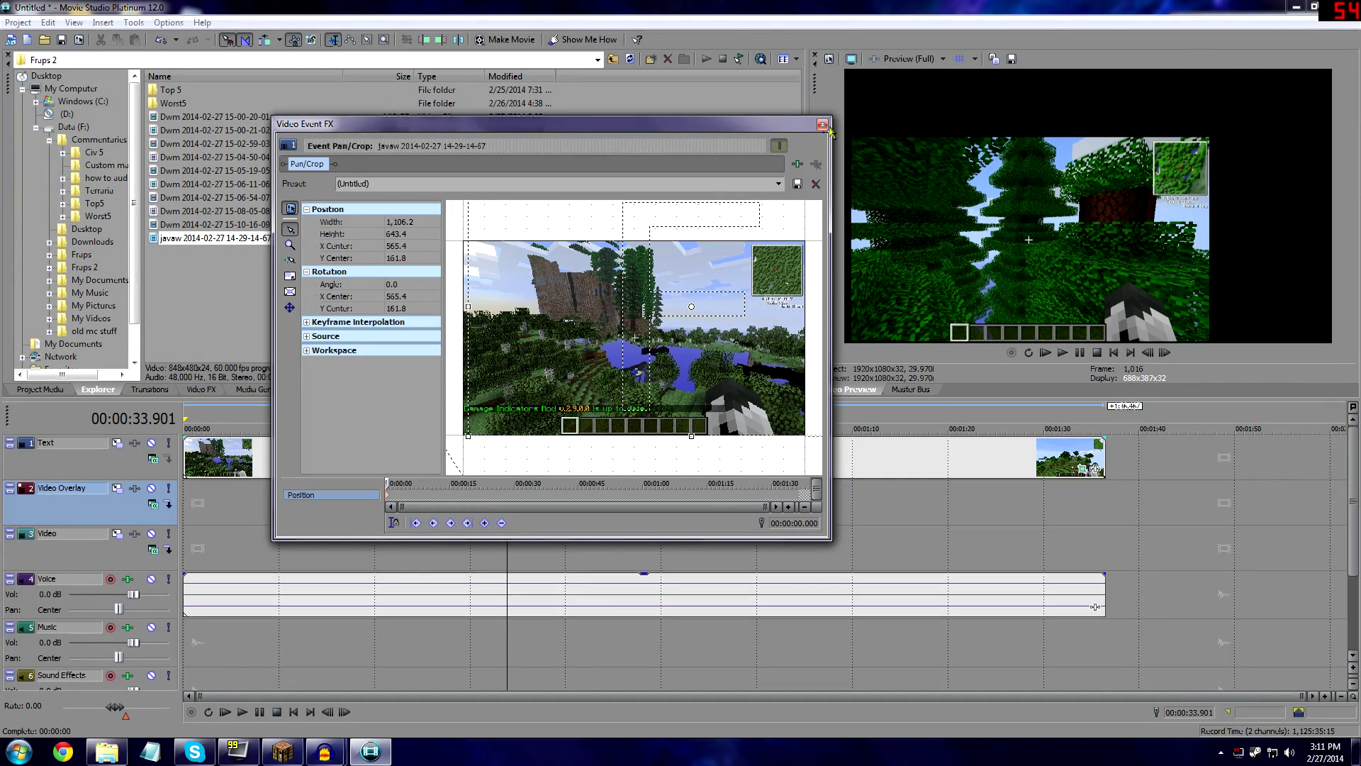
pyautogui.click(822, 124)
pyautogui.click(1083, 469)
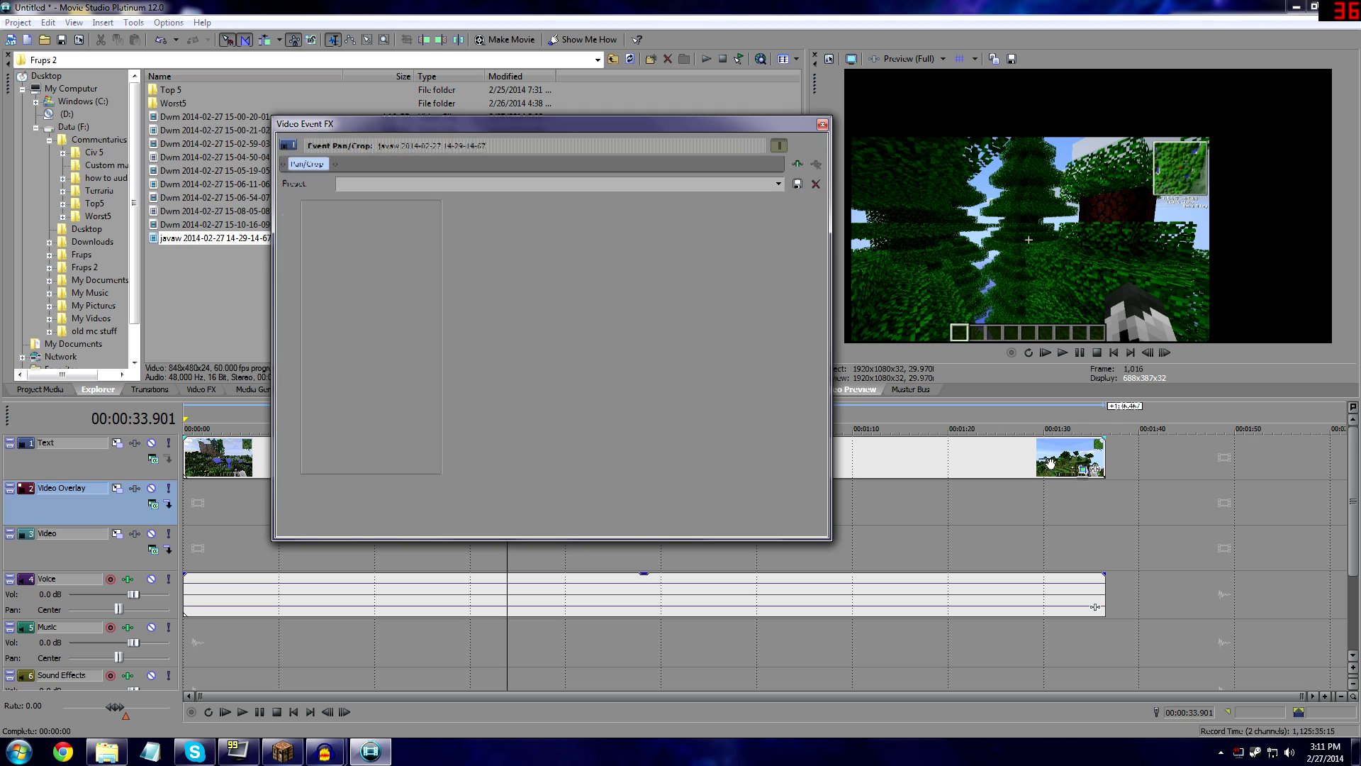
pyautogui.click(822, 125)
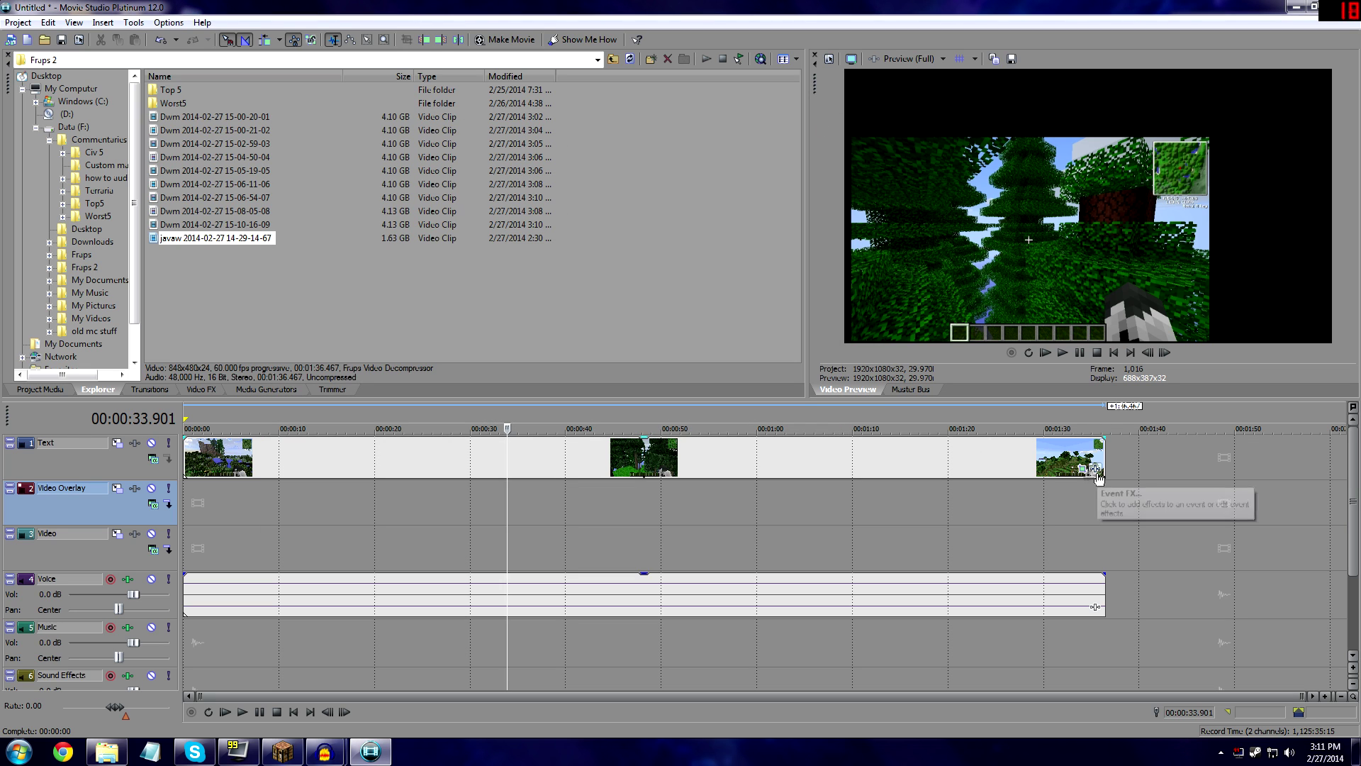
pyautogui.click(644, 556)
pyautogui.press('Home')
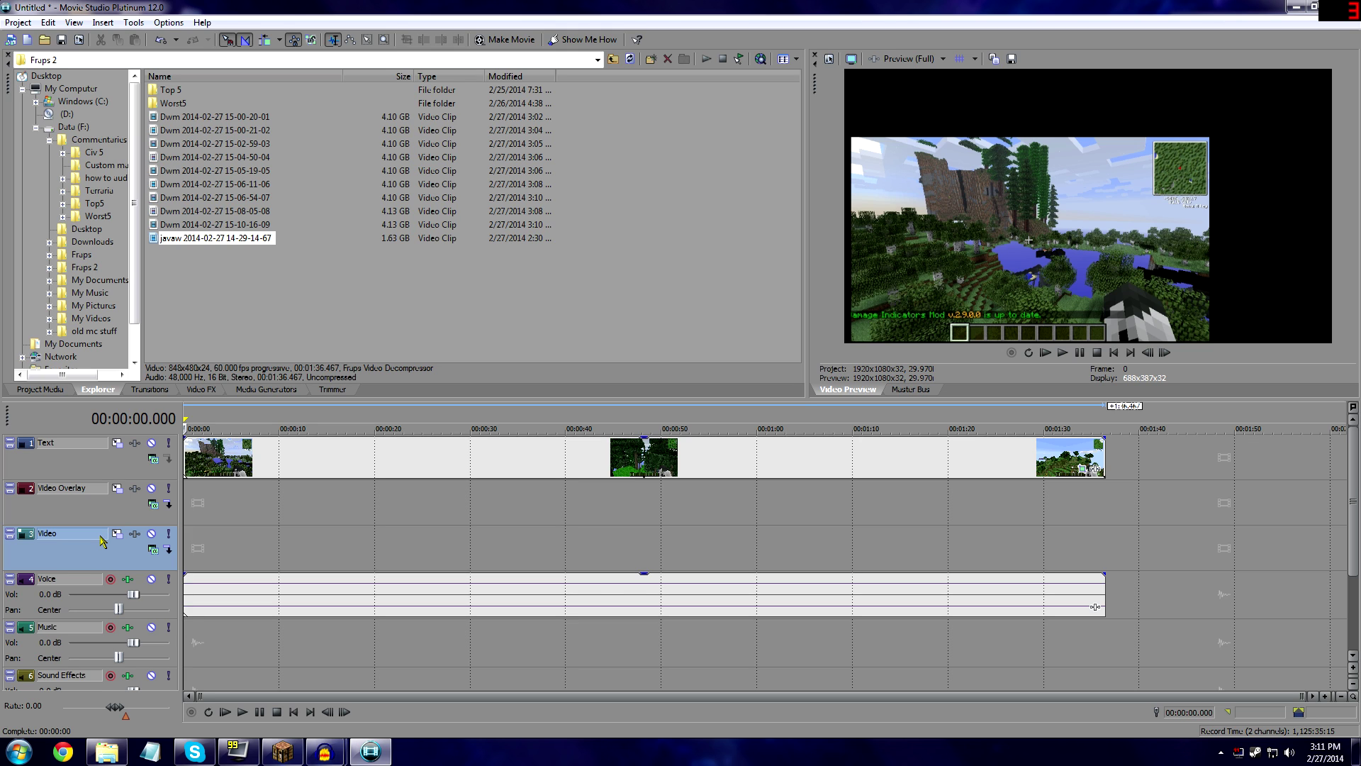
# Step: Put the how to audio file on the Music track near 0:15, splitting it at 0:18.252
pyautogui.click(278, 507)
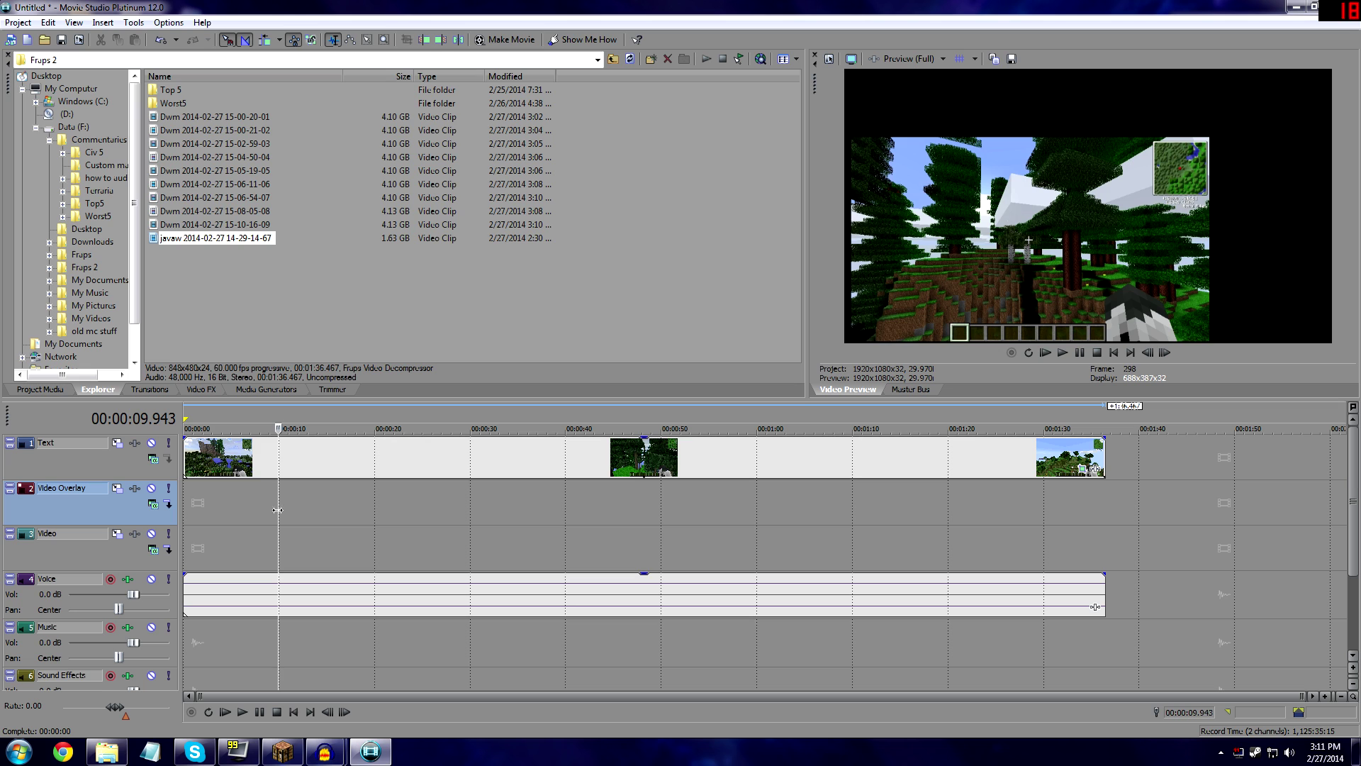
pyautogui.press('Home')
pyautogui.click(104, 142)
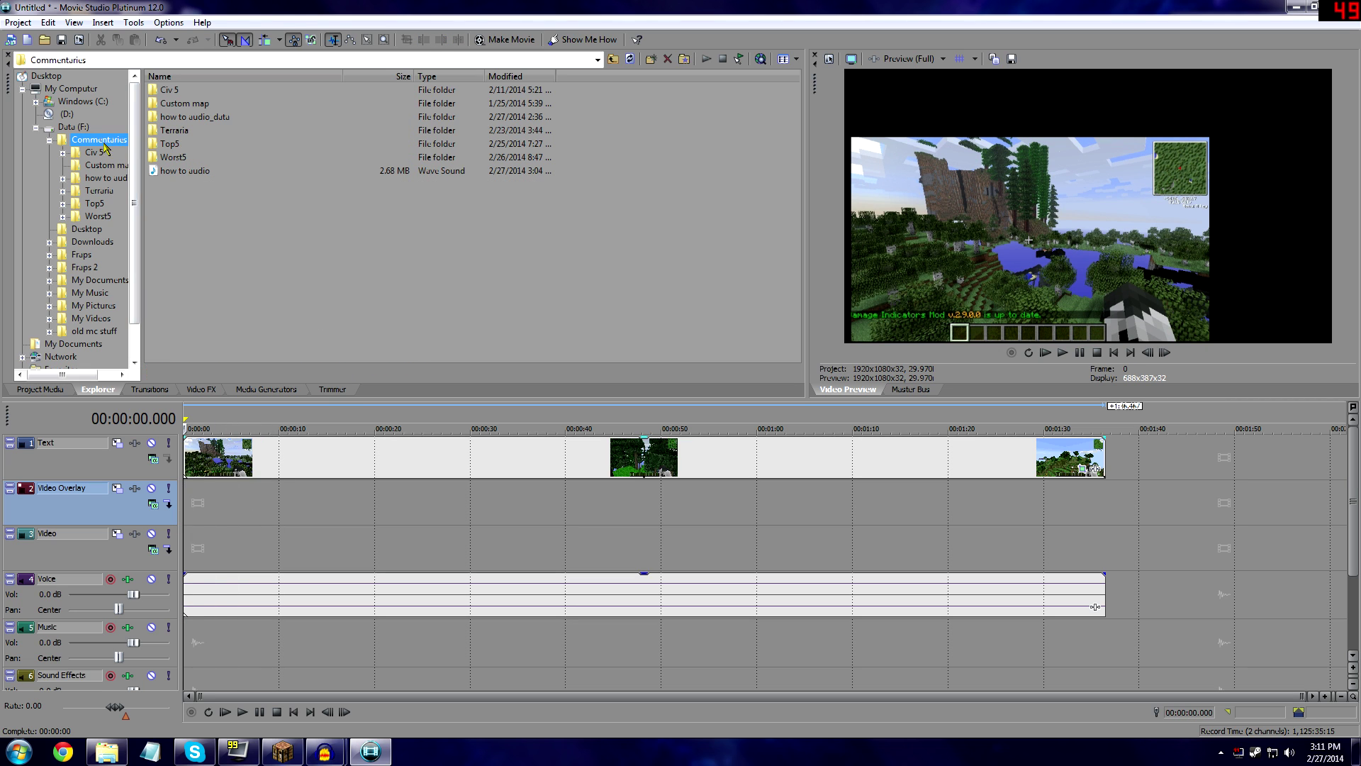
pyautogui.moveTo(181, 173); pyautogui.dragTo(392, 651)
pyautogui.click(351, 649)
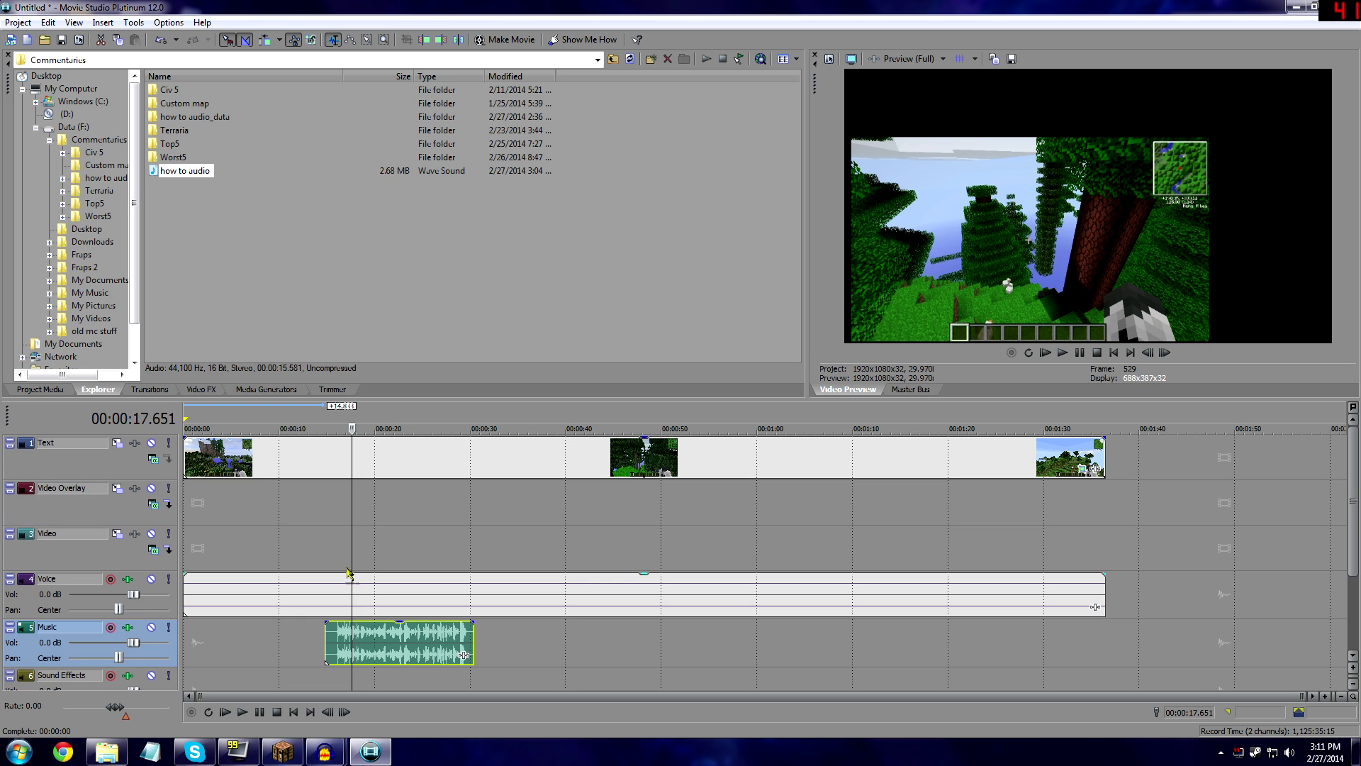
pyautogui.moveTo(349, 551)
pyautogui.mouseDown()
pyautogui.moveTo(470, 551)
pyautogui.moveTo(357, 551)
pyautogui.mouseUp()
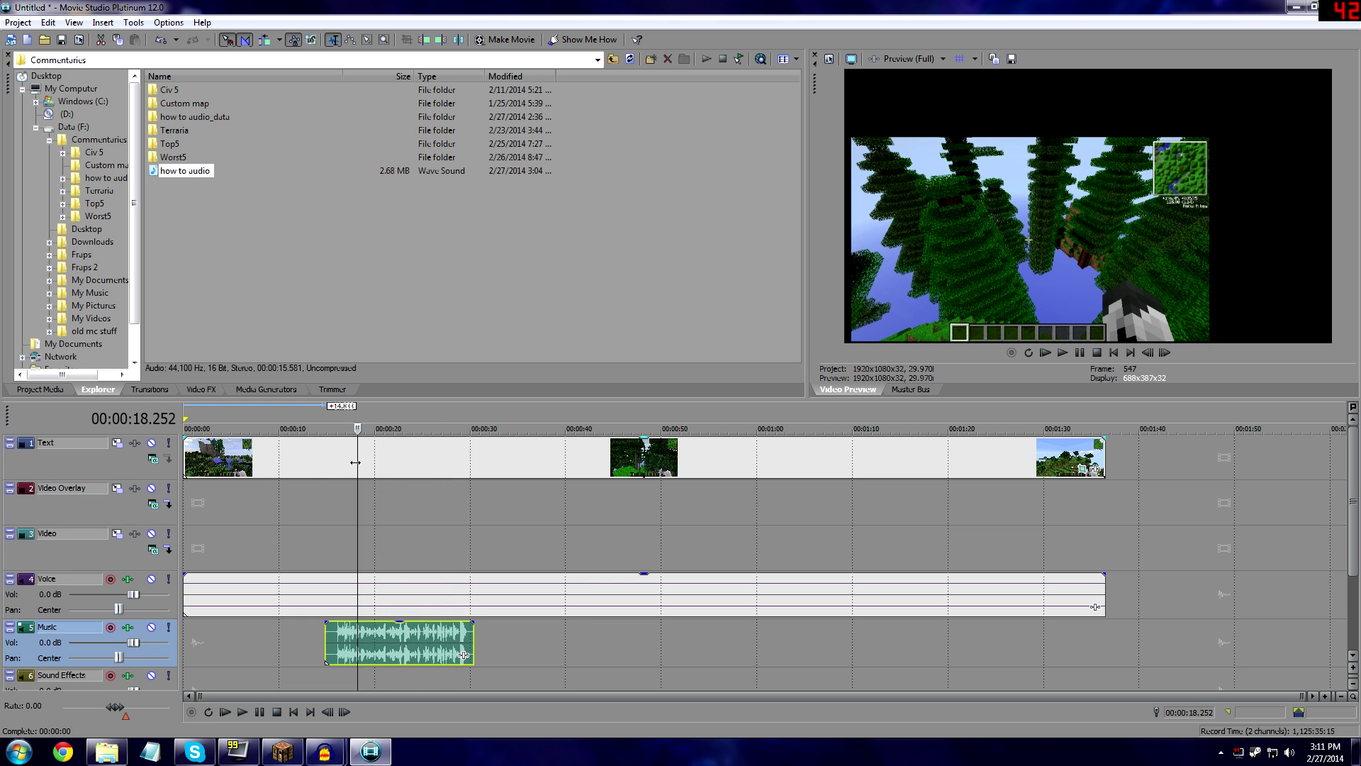
pyautogui.press('s')
# Step: Split the gameplay event at 00:00:47.981
pyautogui.moveTo(356, 462); pyautogui.dragTo(870, 463)
pyautogui.click(642, 459)
pyautogui.press('s')
pyautogui.click(777, 463)
# Step: Split the gameplay events further at 1:02 and 00:00:36.103
pyautogui.press('s')
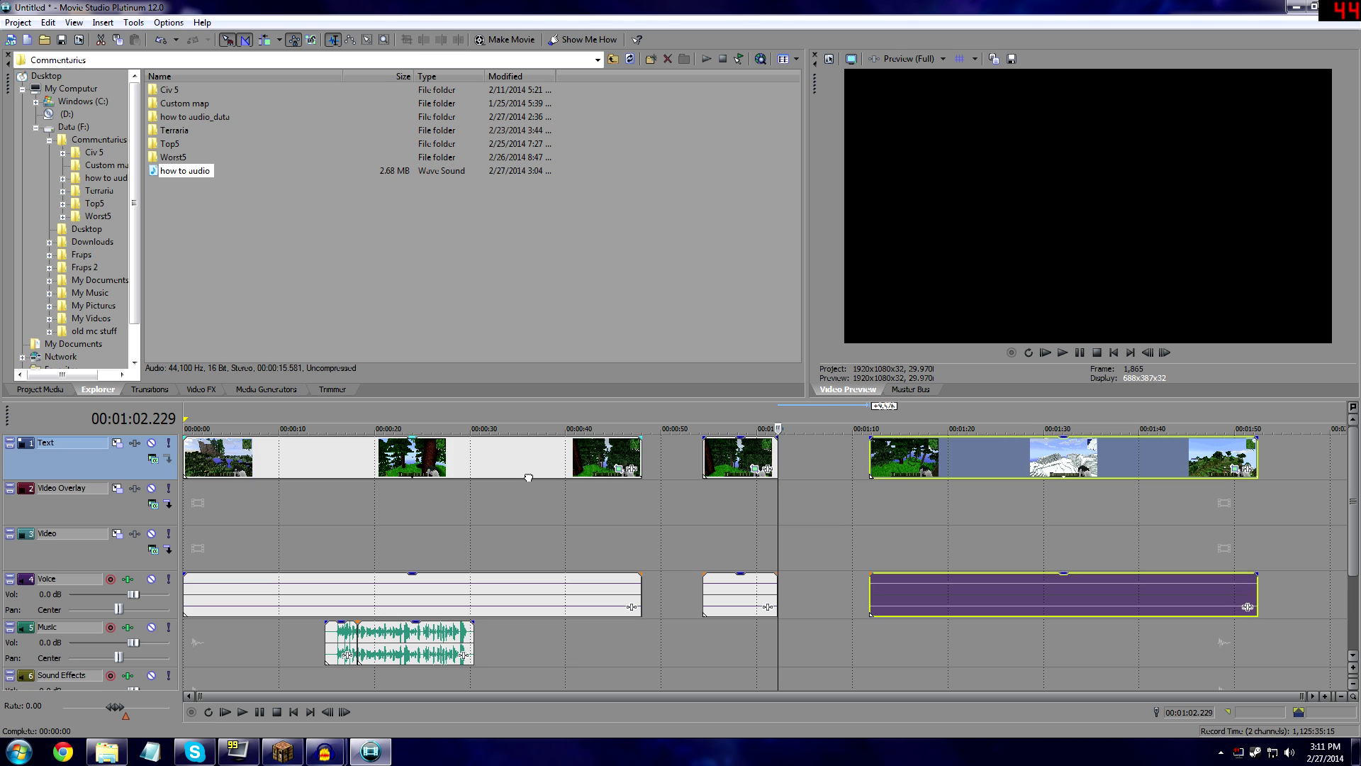
pyautogui.click(530, 468)
pyautogui.press('s')
# Step: Reorder the gameplay pieces end-to-end with no gaps, ending around 1:35
pyautogui.moveTo(530, 482); pyautogui.dragTo(567, 481)
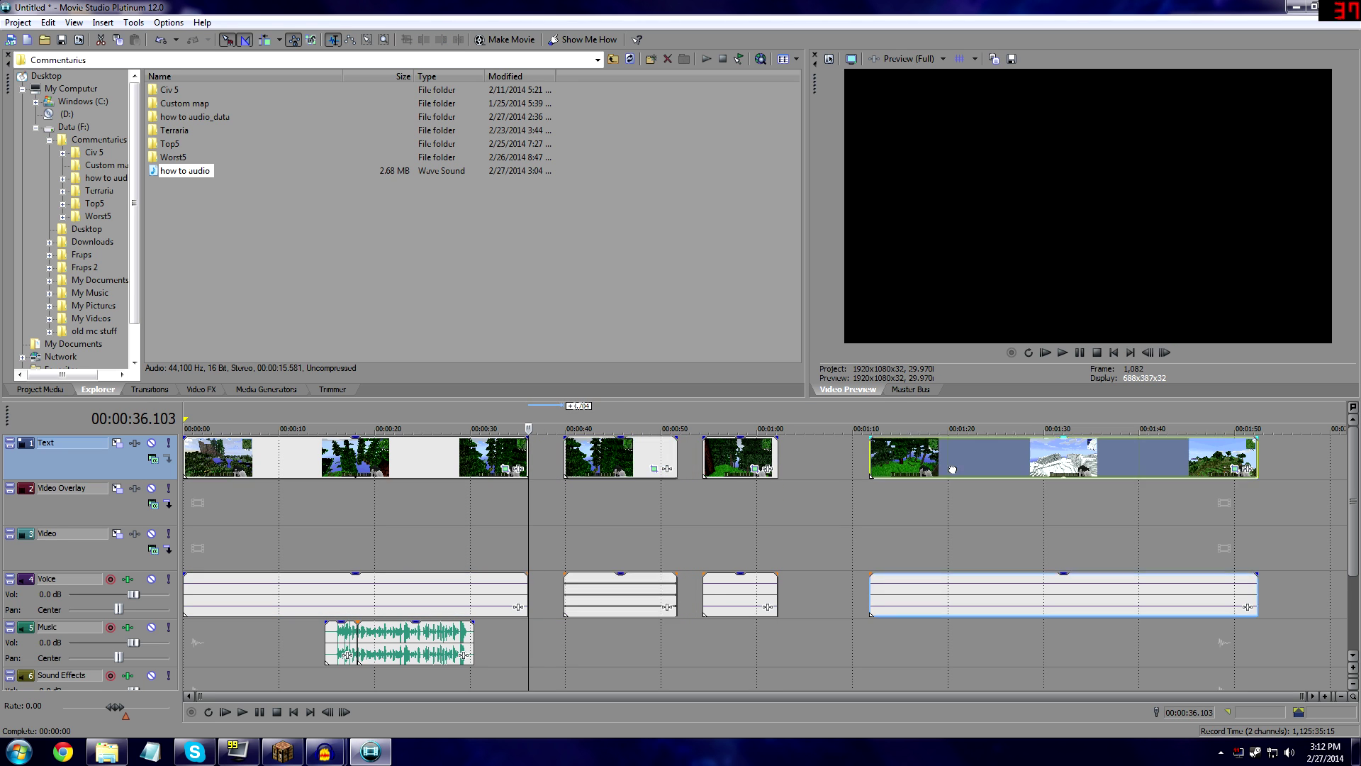
pyautogui.moveTo(887, 467); pyautogui.dragTo(269, 466)
pyautogui.moveTo(670, 475); pyautogui.dragTo(789, 455)
pyautogui.moveTo(600, 454); pyautogui.dragTo(1258, 450)
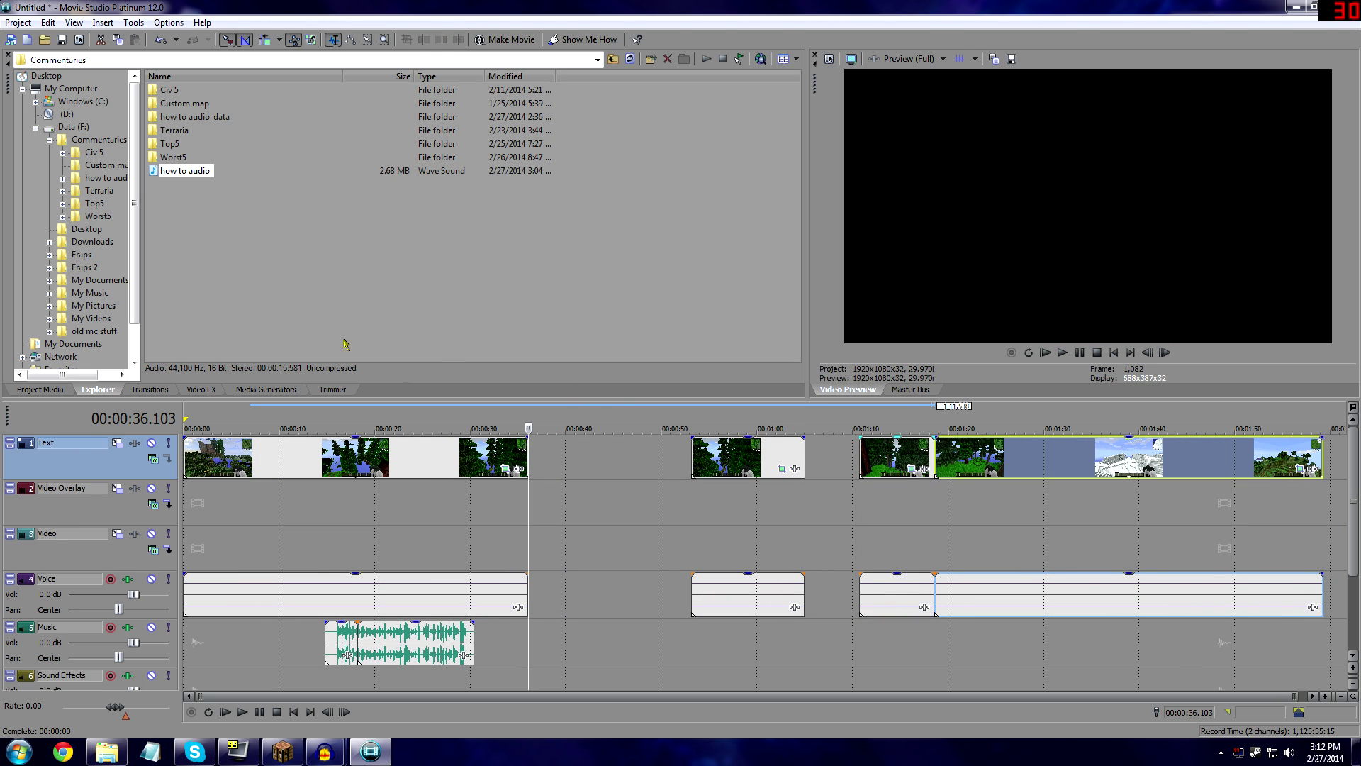
pyautogui.moveTo(762, 460); pyautogui.dragTo(599, 463)
pyautogui.moveTo(895, 457); pyautogui.dragTo(677, 458)
pyautogui.moveTo(978, 453); pyautogui.dragTo(764, 454)
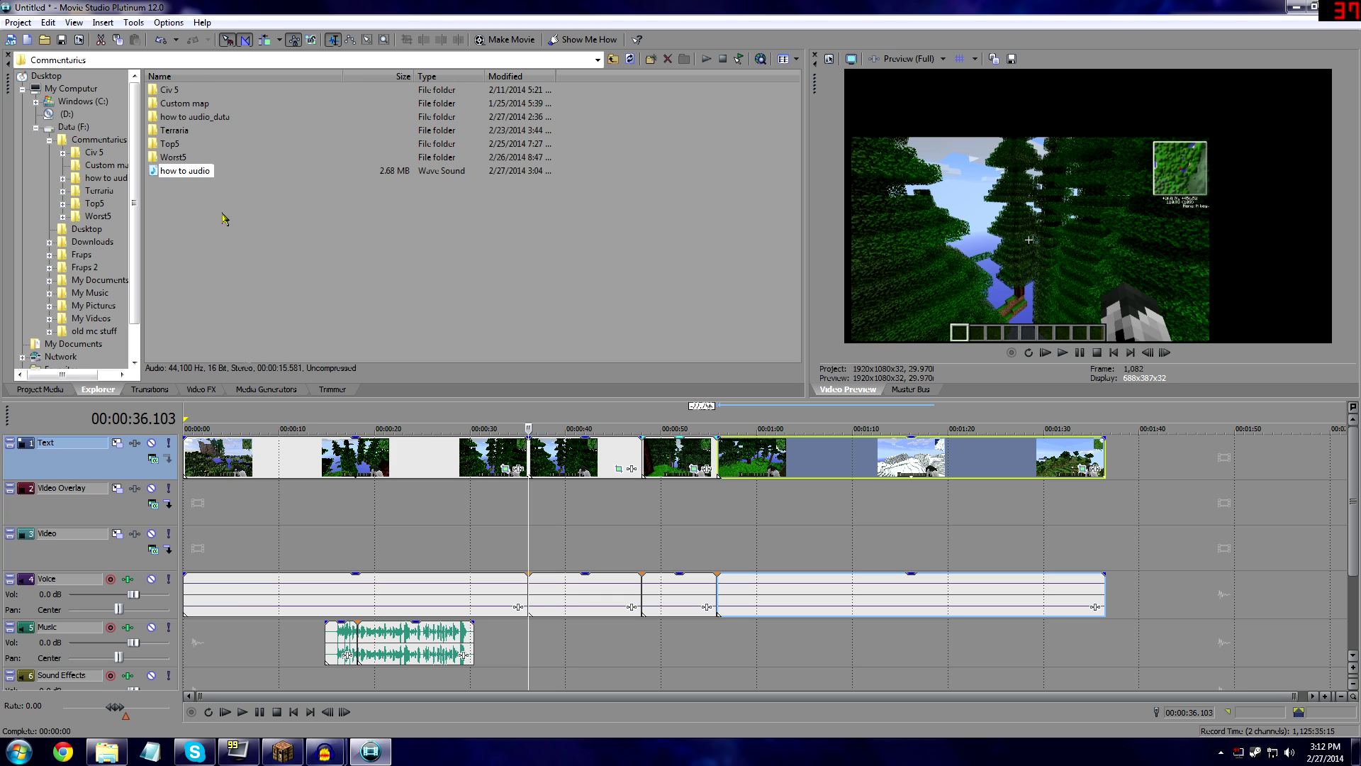
pyautogui.click(236, 462)
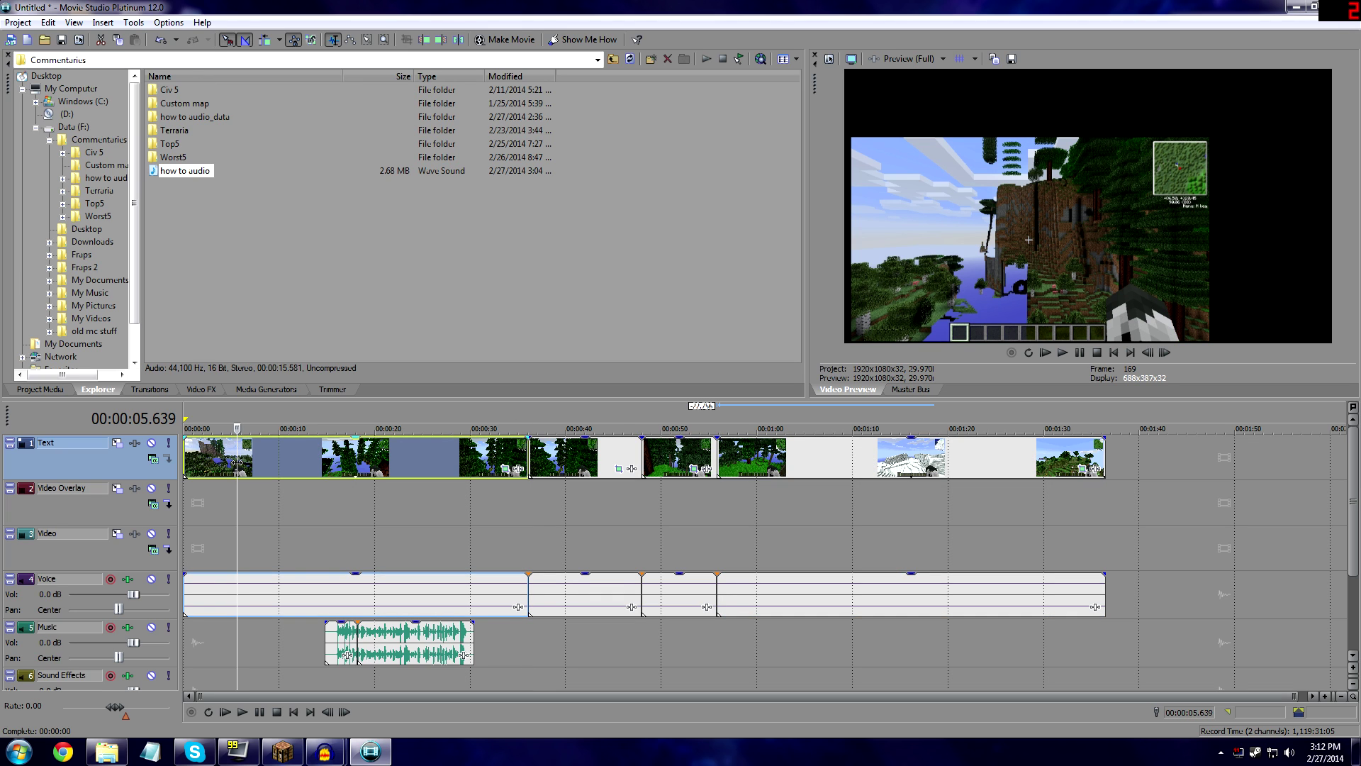
# Step: Disable resampling on the first gameplay piece and the piece at 0:40
pyautogui.rightClick(306, 467)
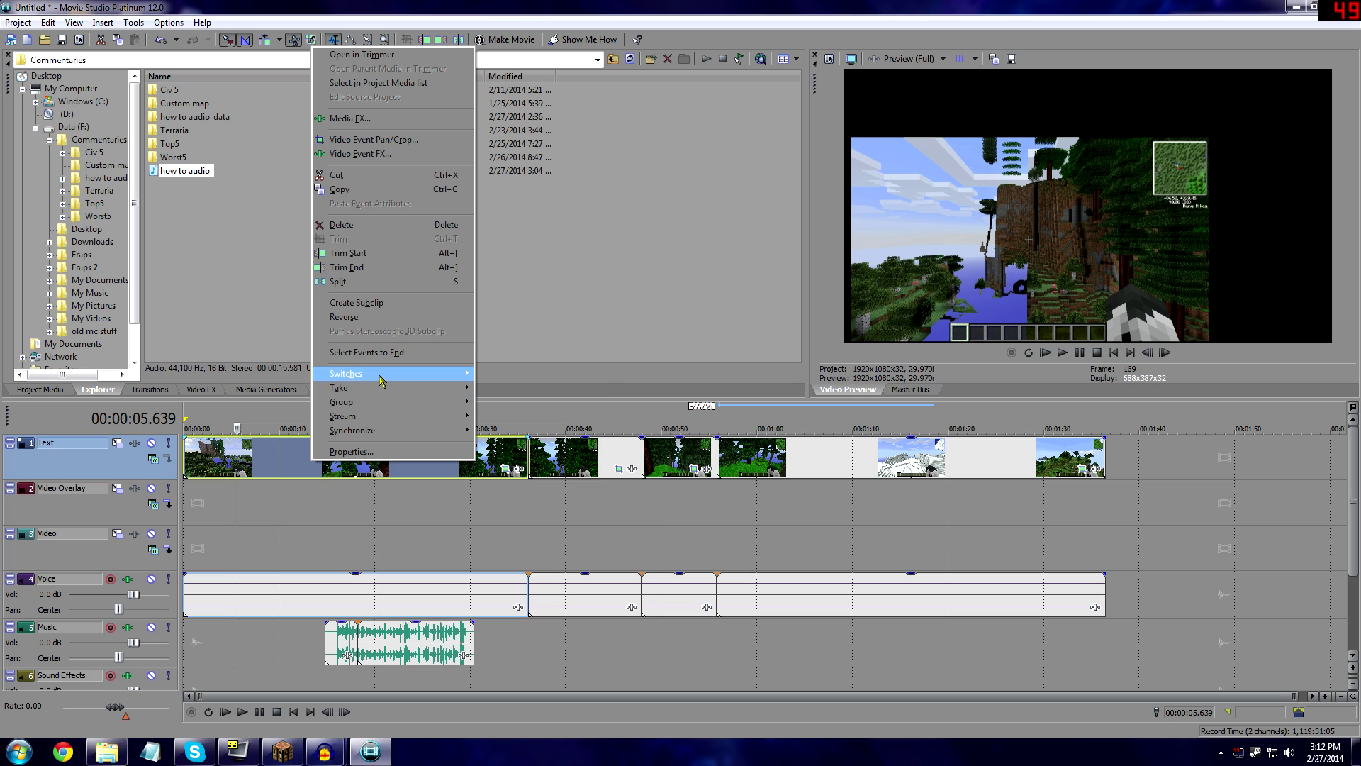
pyautogui.moveTo(380, 381)
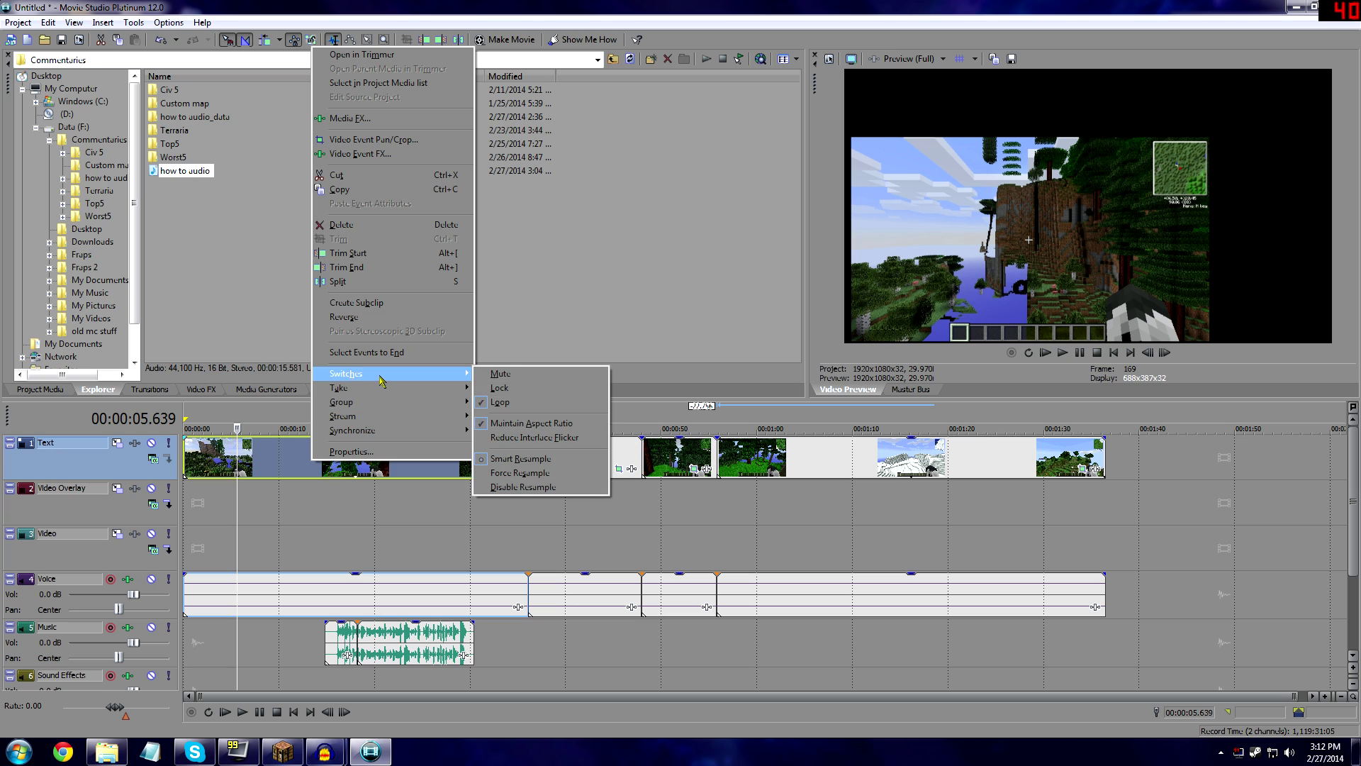
pyautogui.click(528, 487)
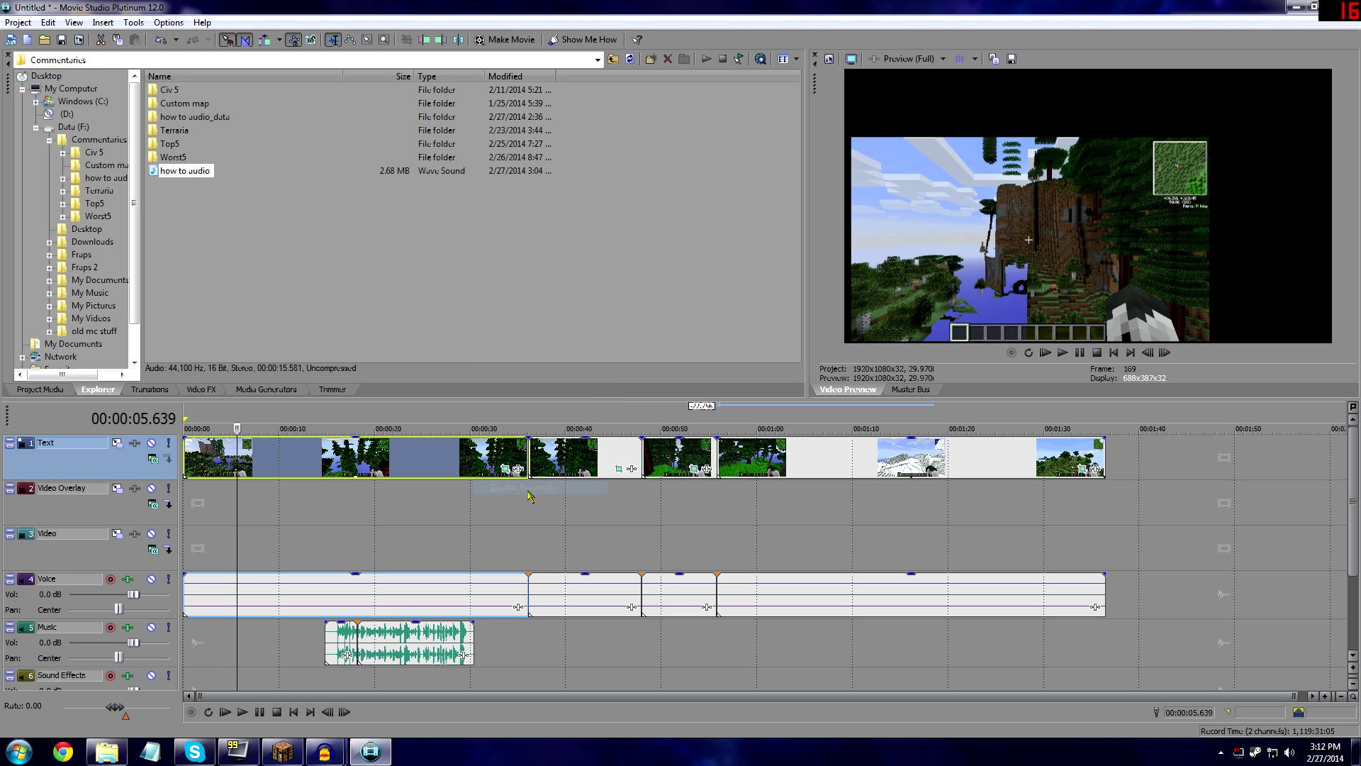
pyautogui.rightClick(565, 464)
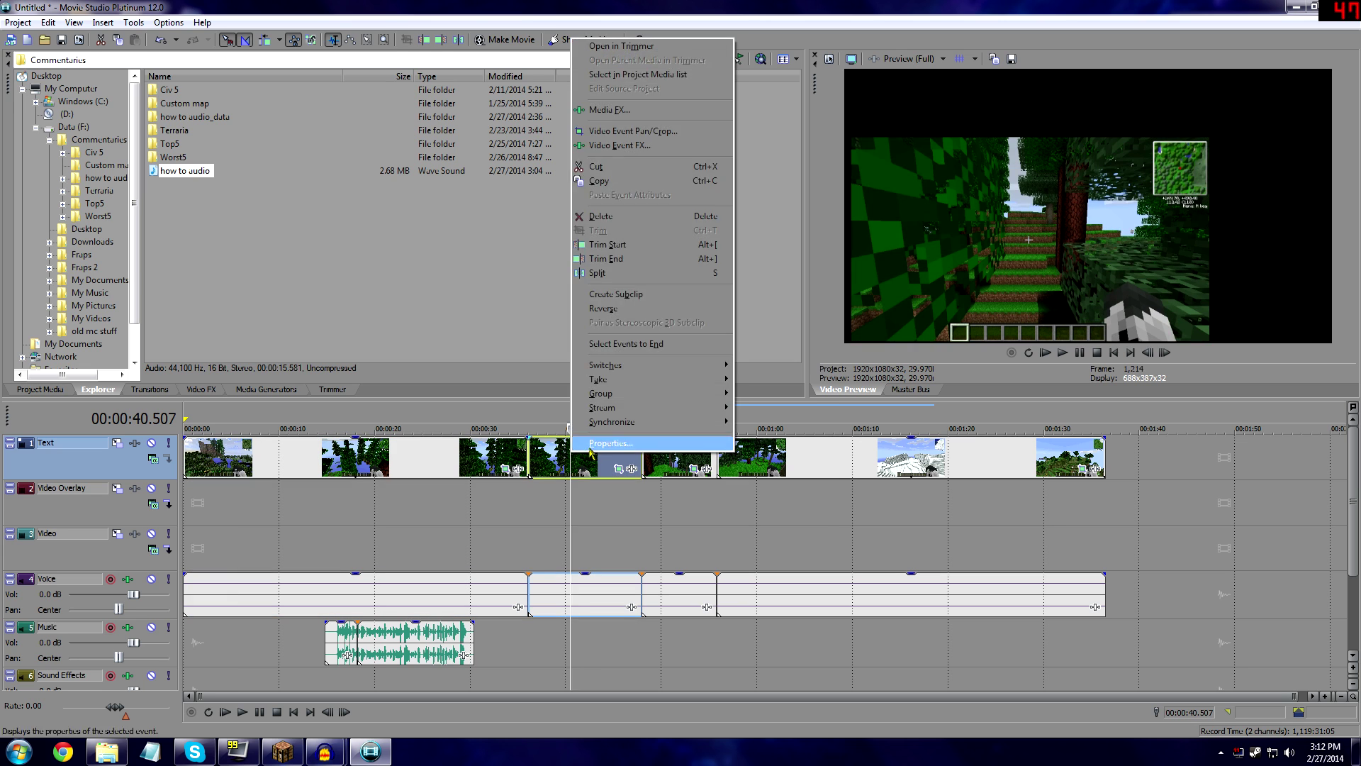
pyautogui.click(603, 457)
pyautogui.click(798, 116)
pyautogui.rightClick(601, 448)
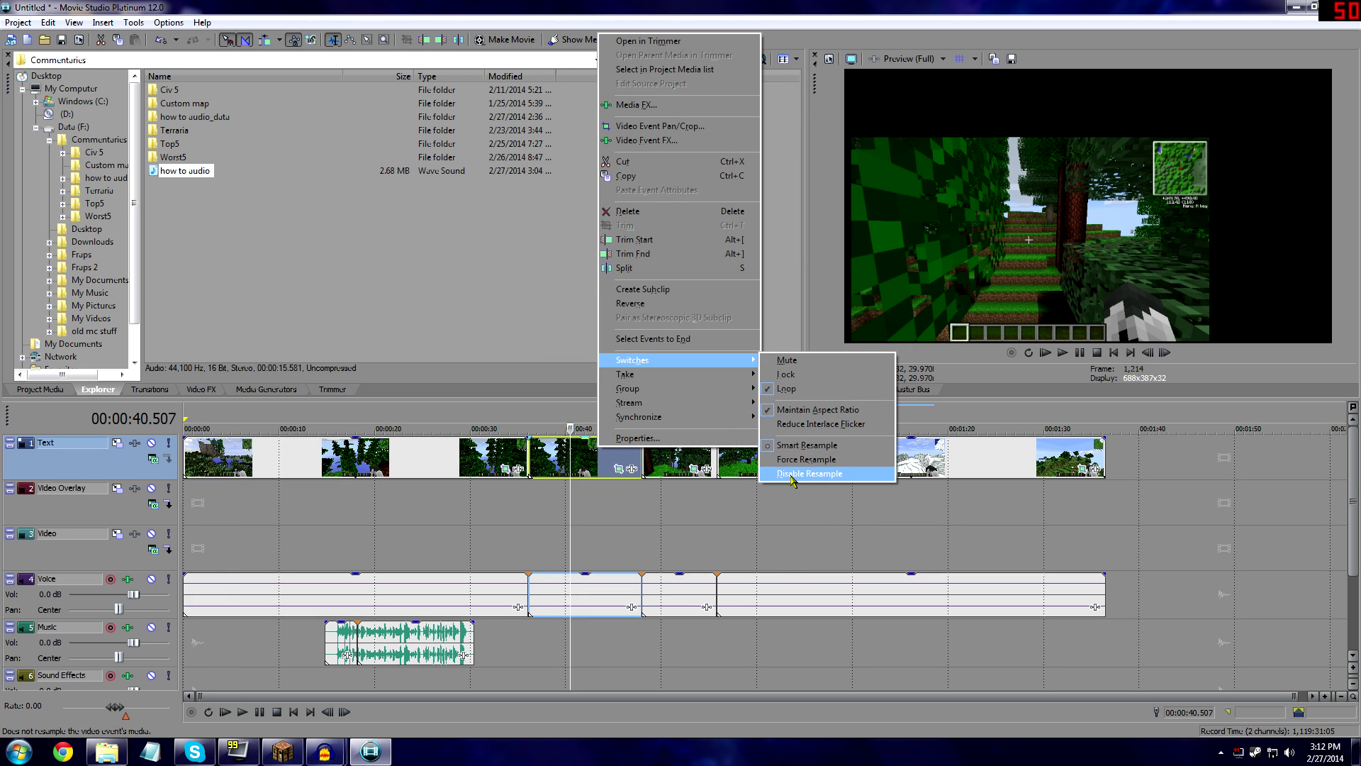
pyautogui.click(823, 473)
# Step: Select all Text track events and disable resampling on them together
pyautogui.click(334, 459)
pyautogui.keyDown('shift'); pyautogui.click(876, 457); pyautogui.keyUp('shift')
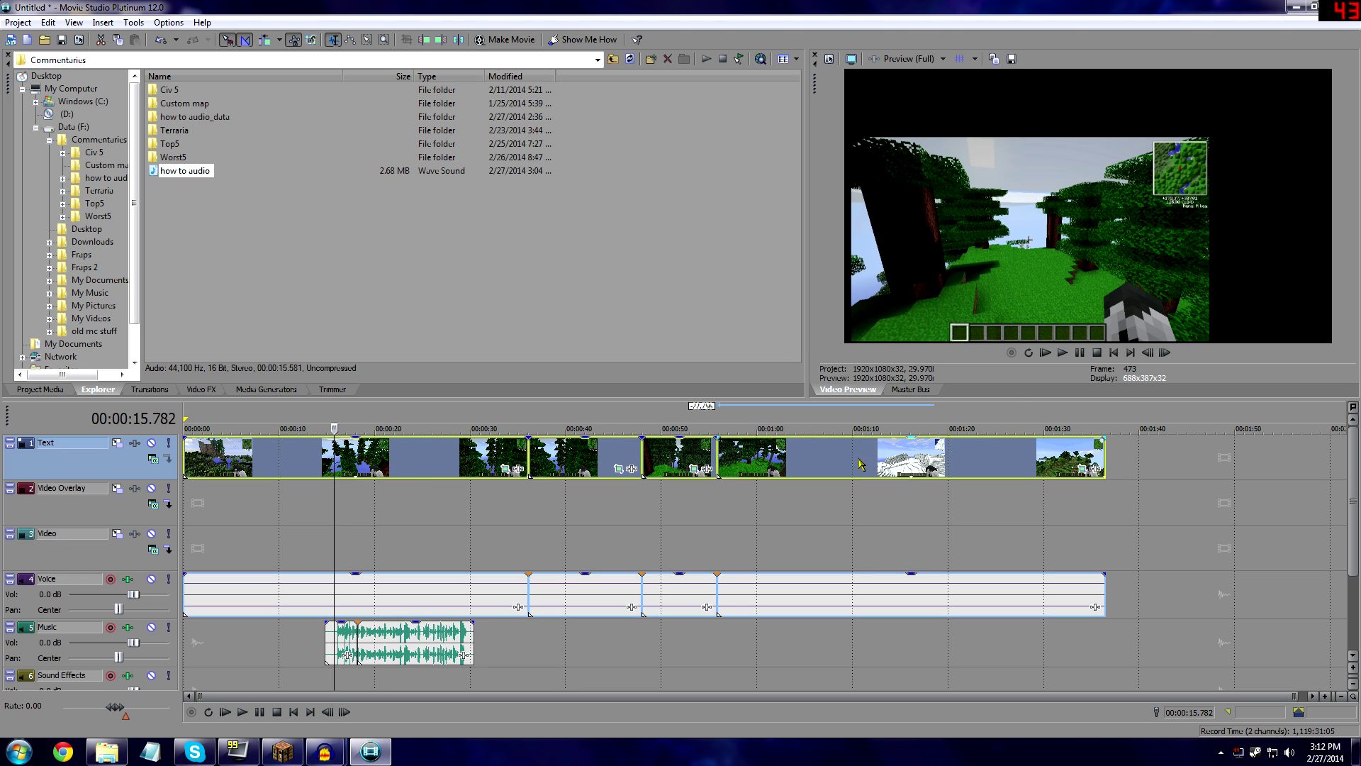
pyautogui.rightClick(870, 462)
pyautogui.moveTo(921, 370)
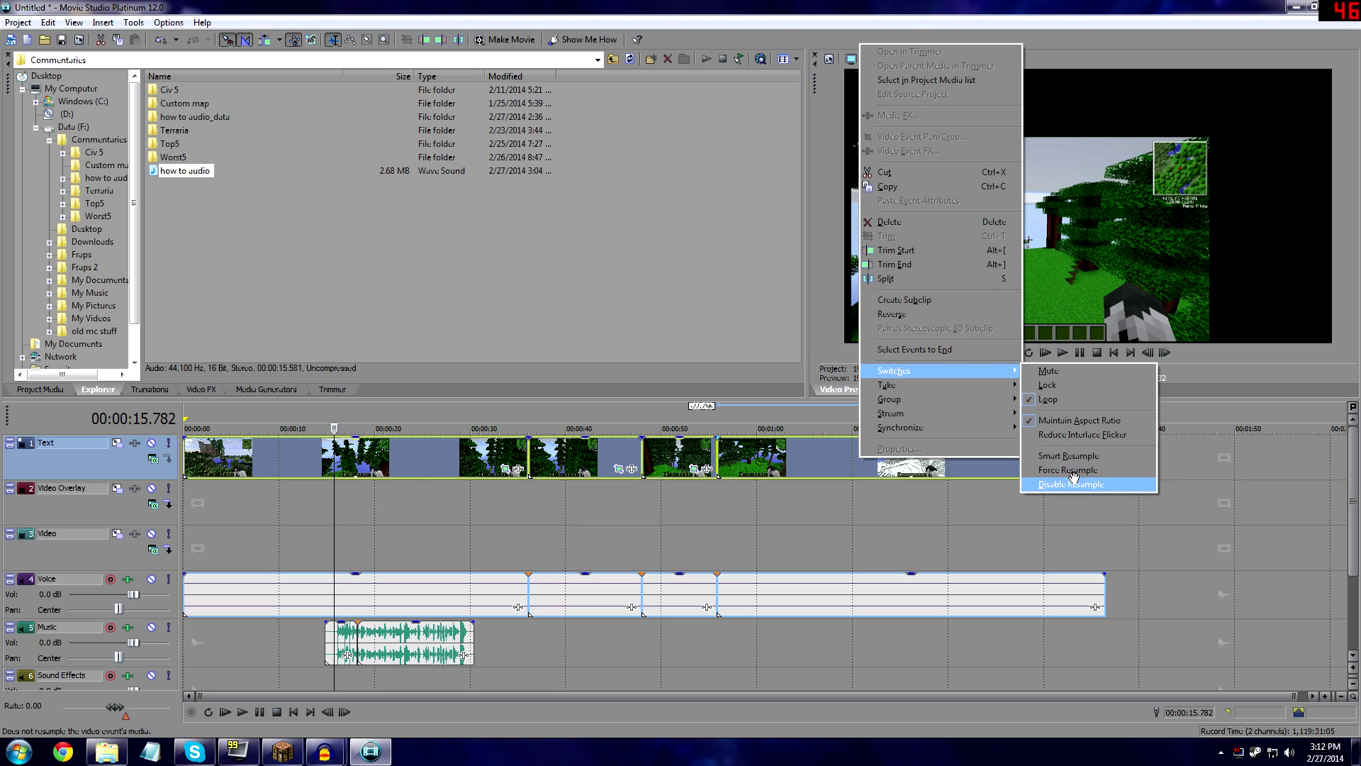
pyautogui.click(1072, 484)
pyautogui.click(821, 523)
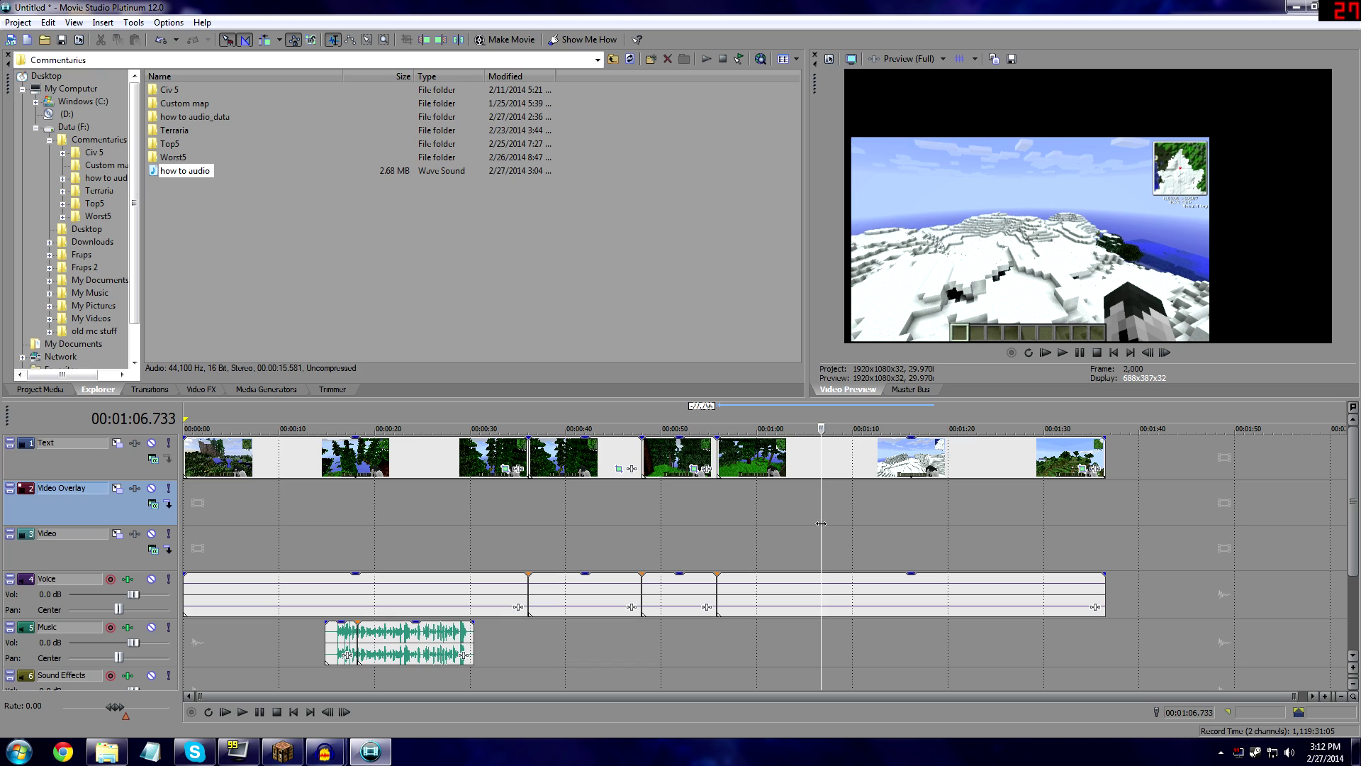